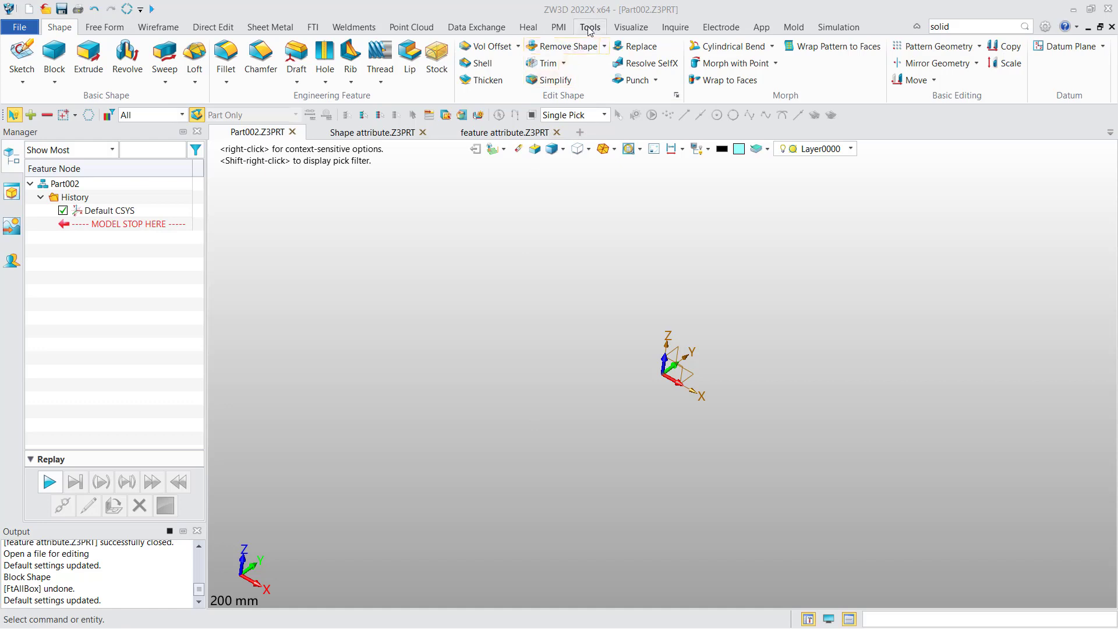
Step: Set the default face attributes to transparency 0 and a bright blue face colour
click(590, 28)
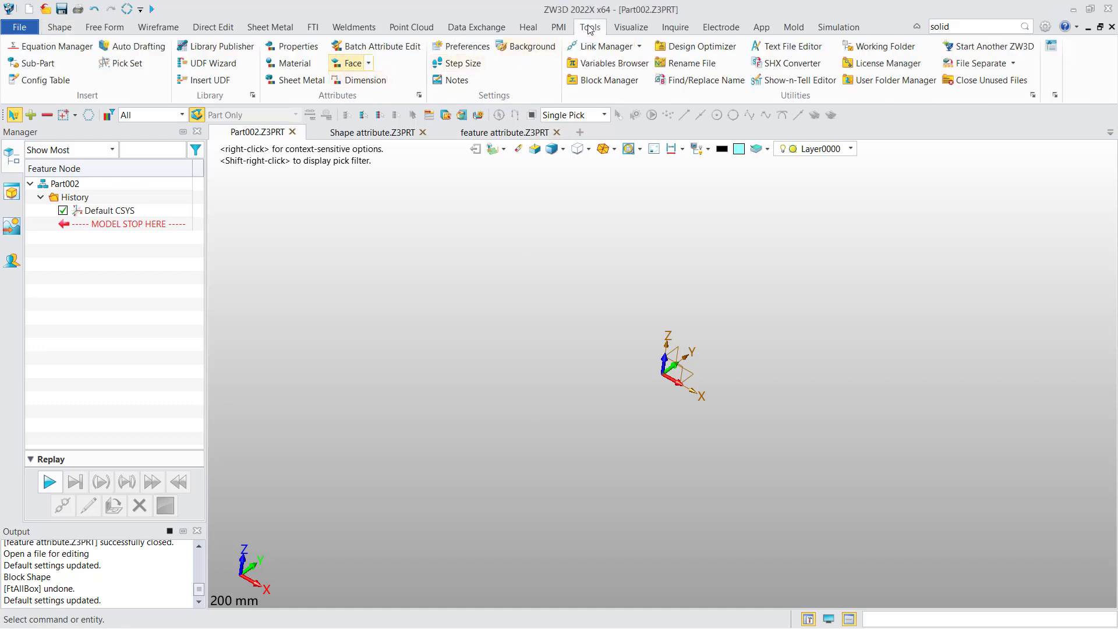
click(351, 64)
drag(990, 180, 838, 96)
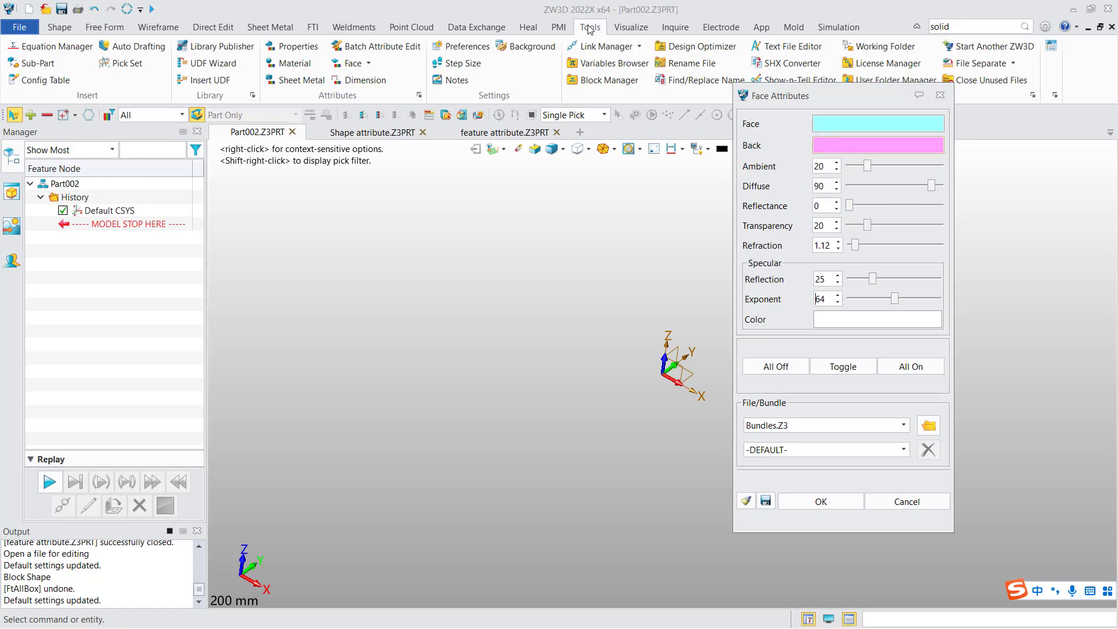
drag(867, 225, 849, 225)
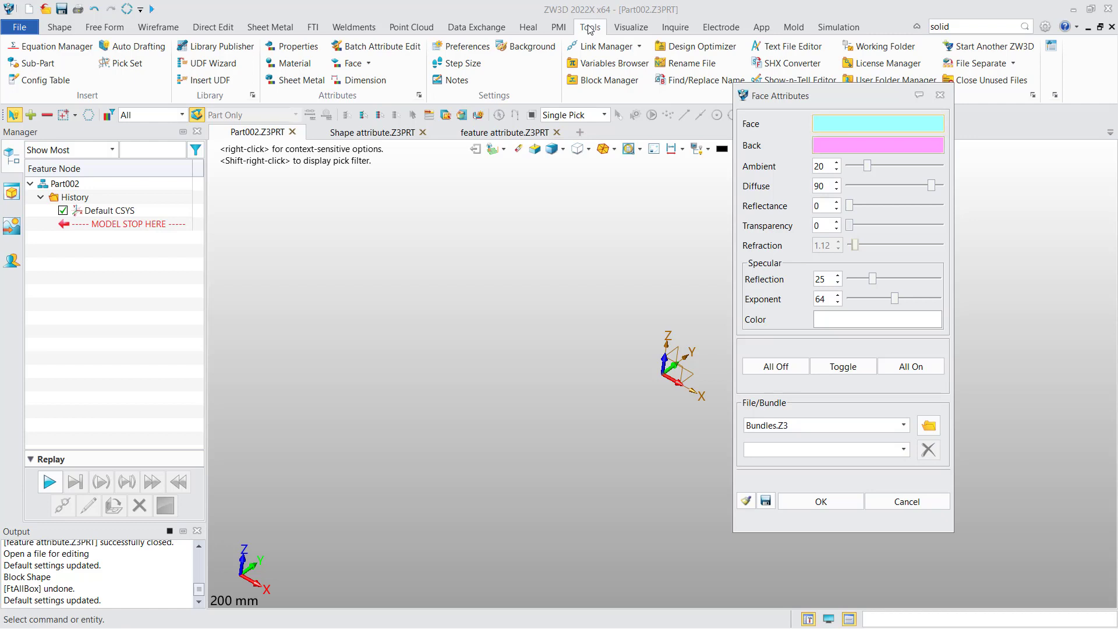
click(878, 123)
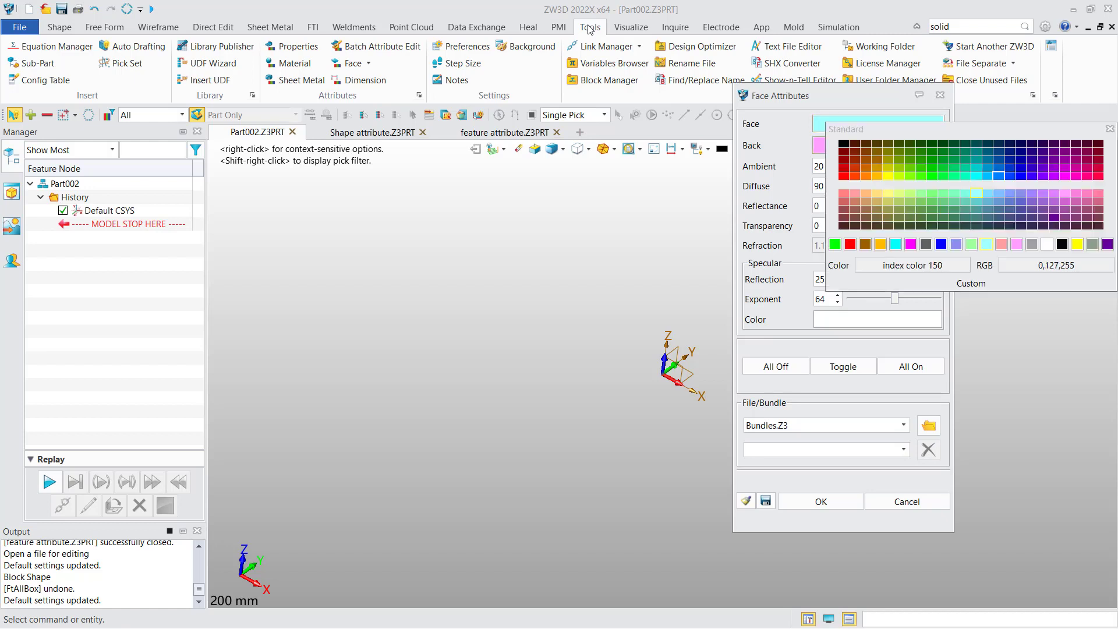
click(988, 176)
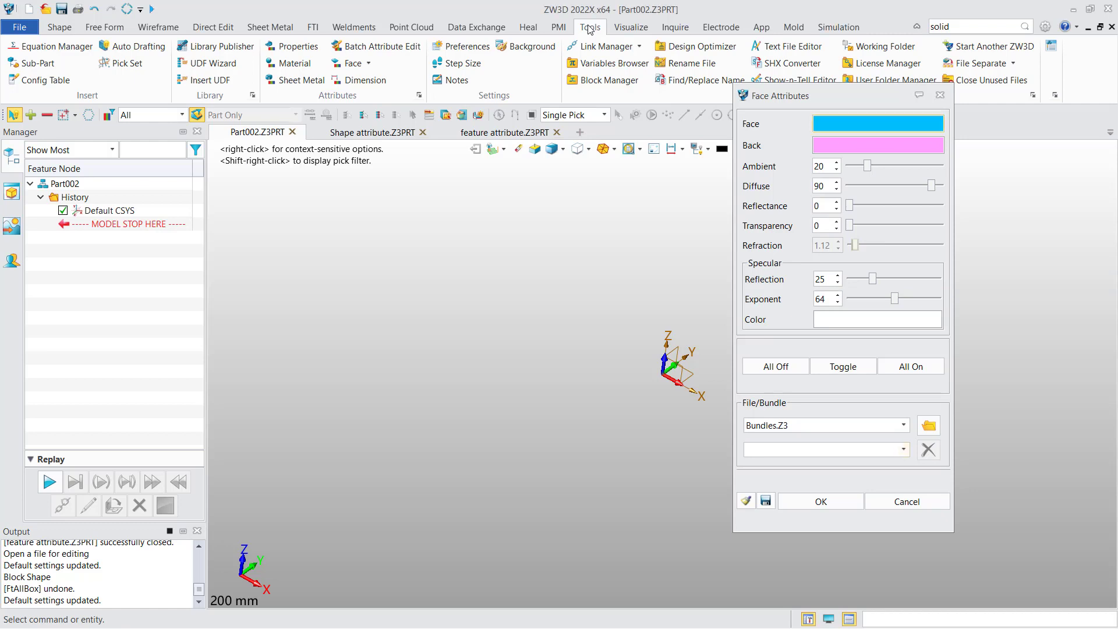
click(821, 502)
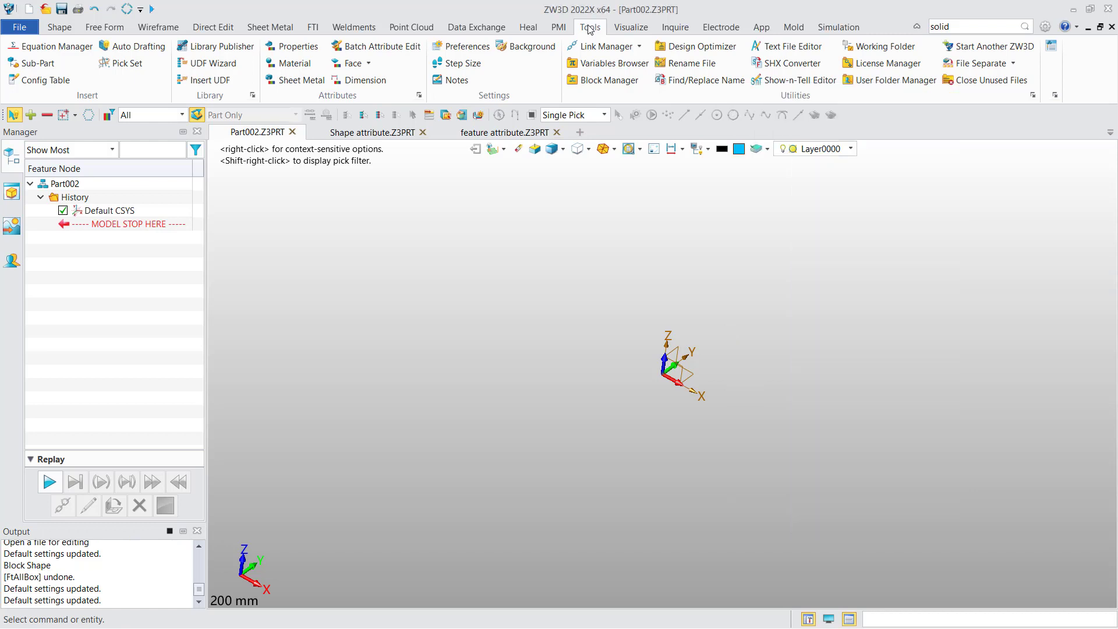
Step: Create a block from the origin measuring about 100 x 117 x 57 mm
click(59, 27)
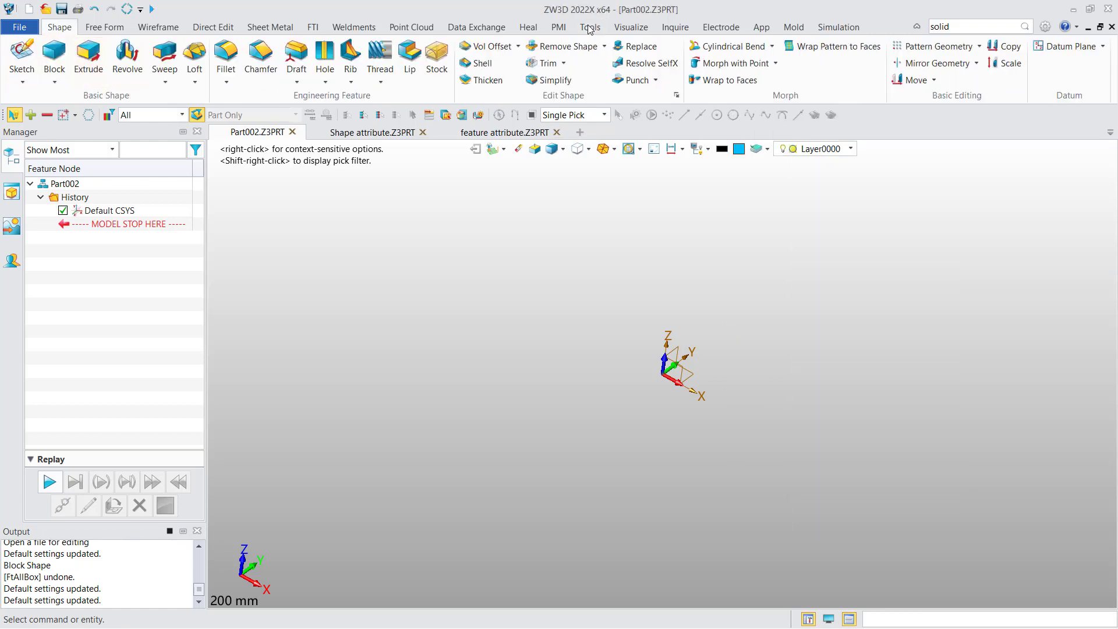
click(54, 51)
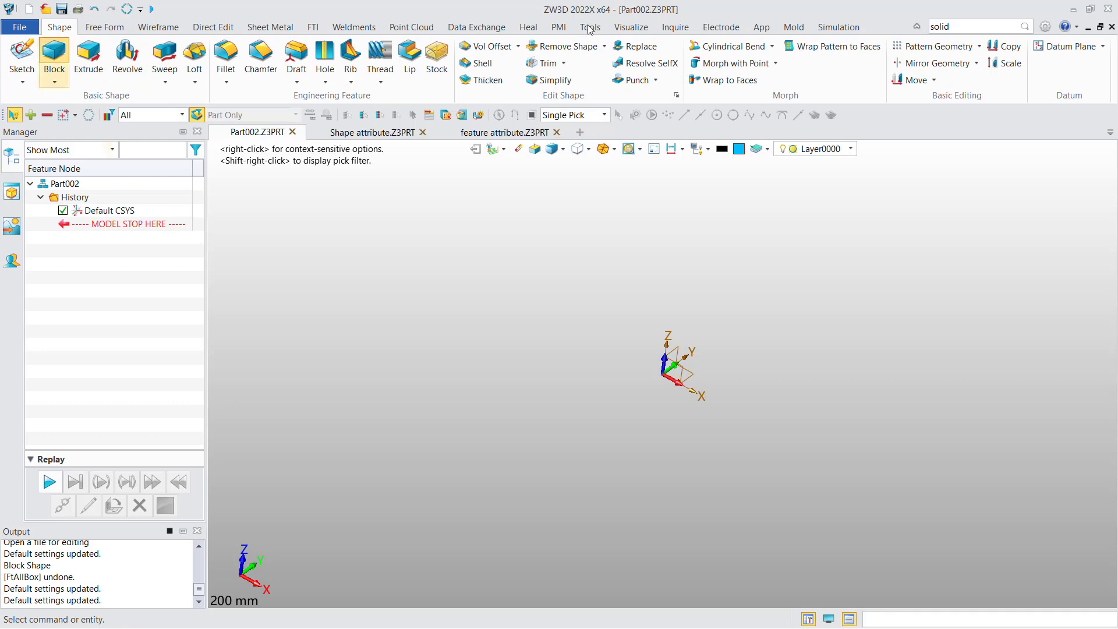
click(662, 375)
click(844, 313)
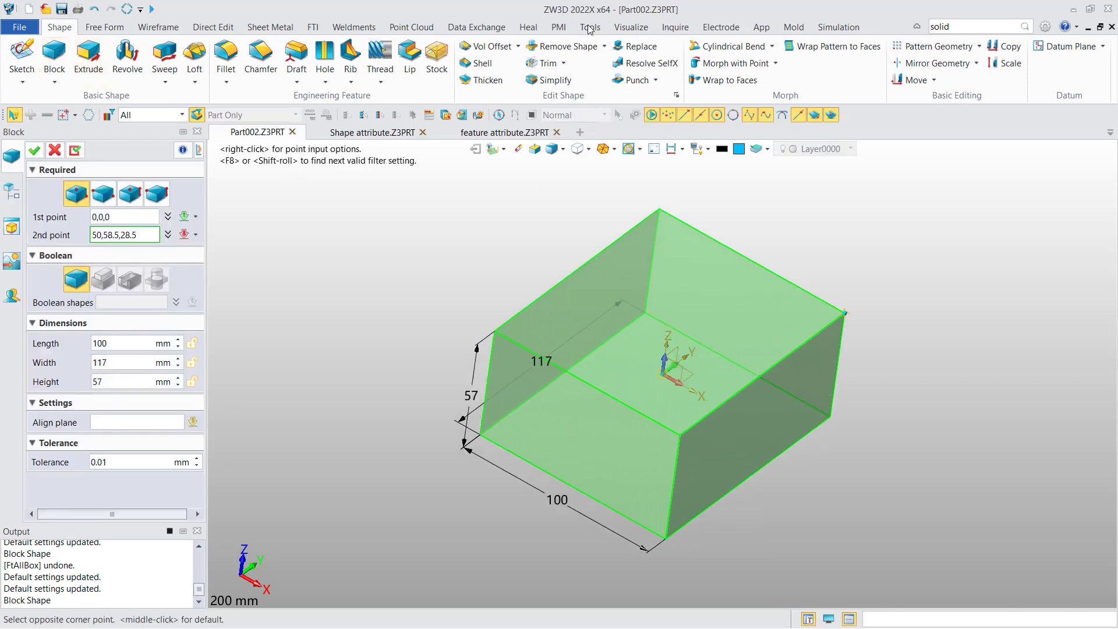
middle_click(845, 313)
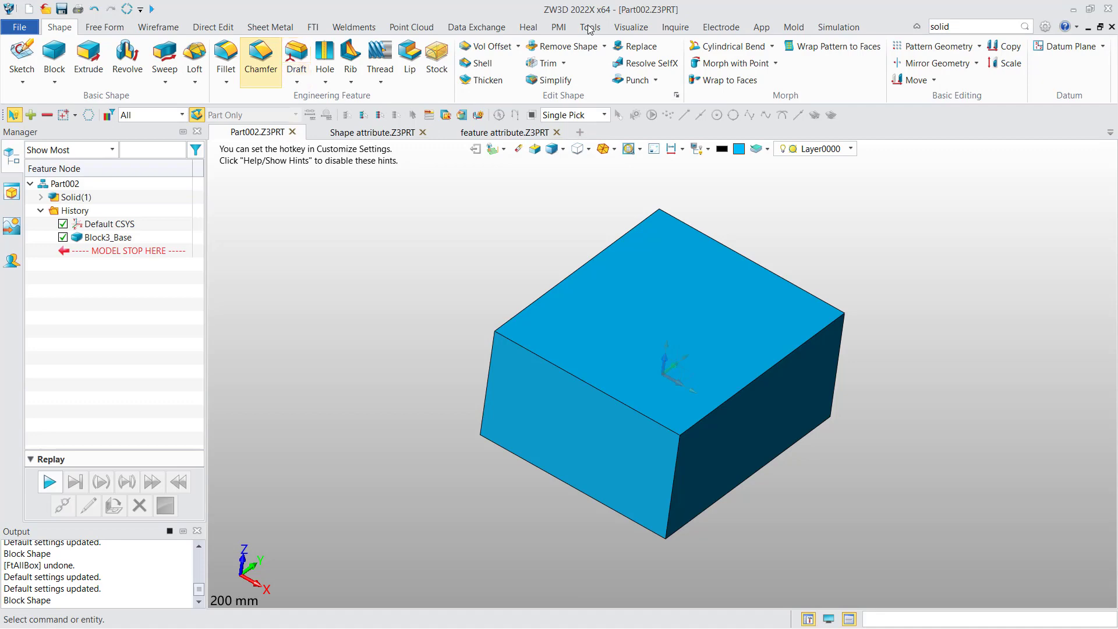
Step: Fillet the block's front top edge with a 16.5 mm radius
click(226, 58)
click(585, 379)
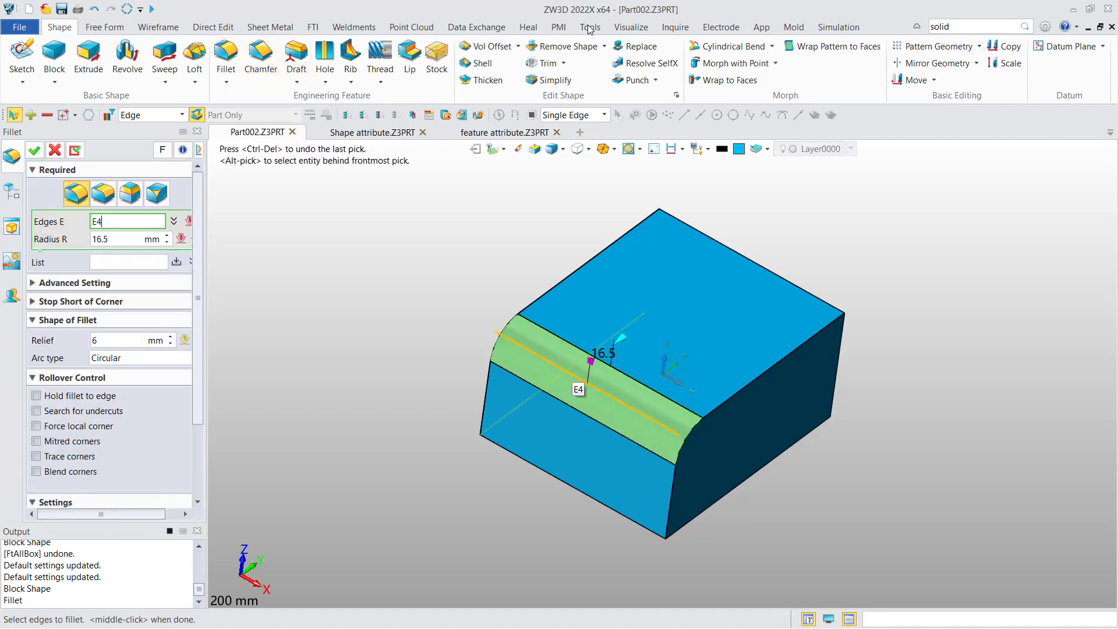
click(34, 150)
Step: Add a 10 mm simple hole on the block's top face
click(325, 58)
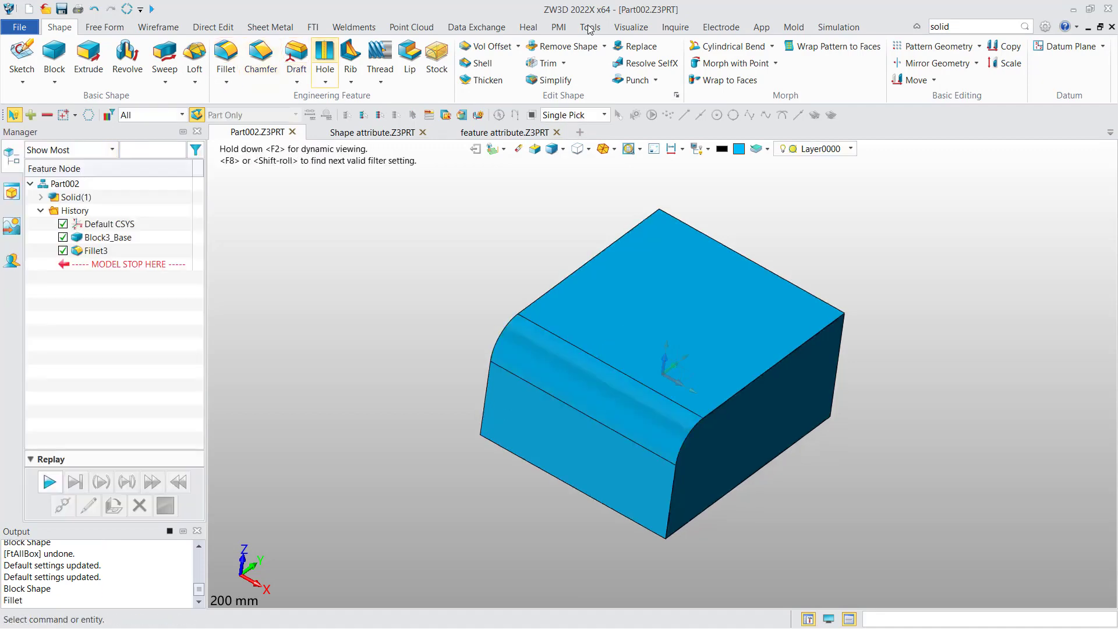
click(673, 312)
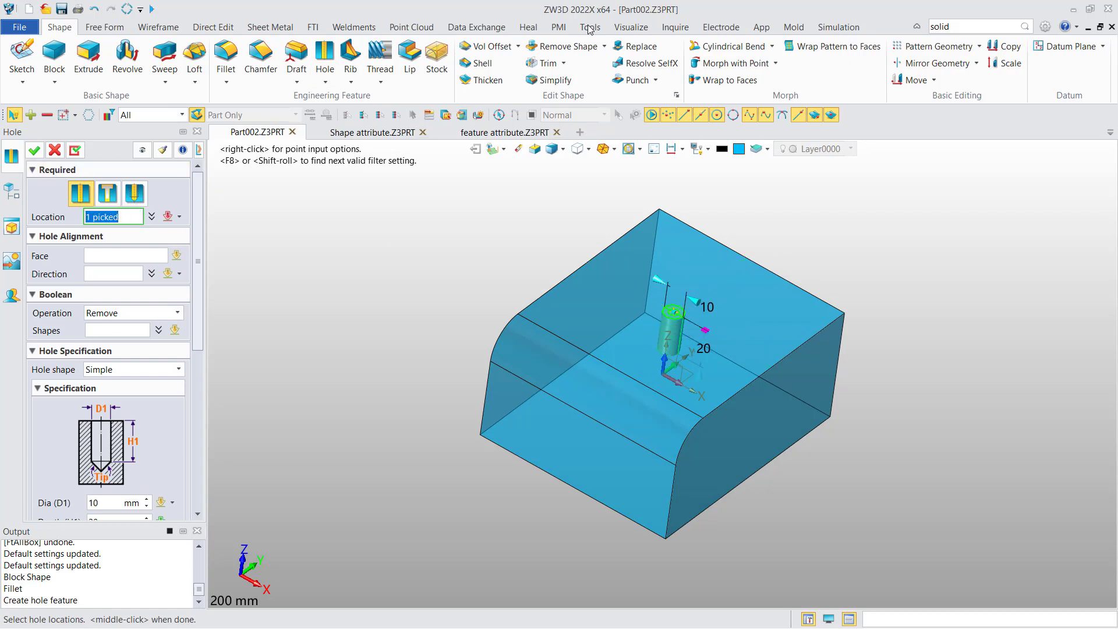
click(35, 150)
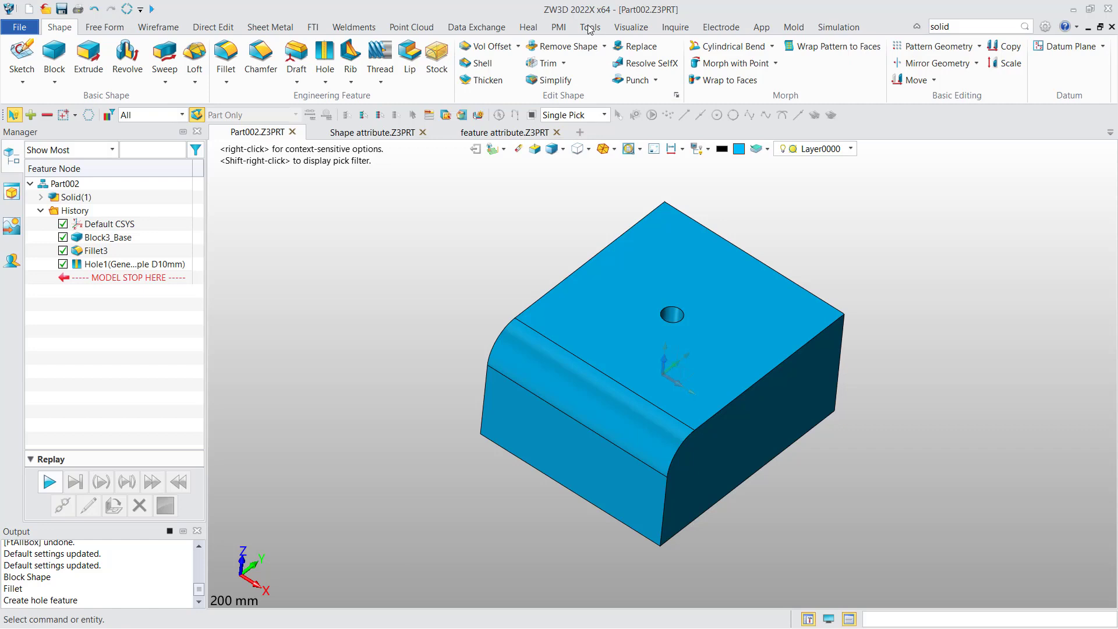
Step: Close the Part002 file and return to the Shape attribute part
click(293, 132)
click(594, 377)
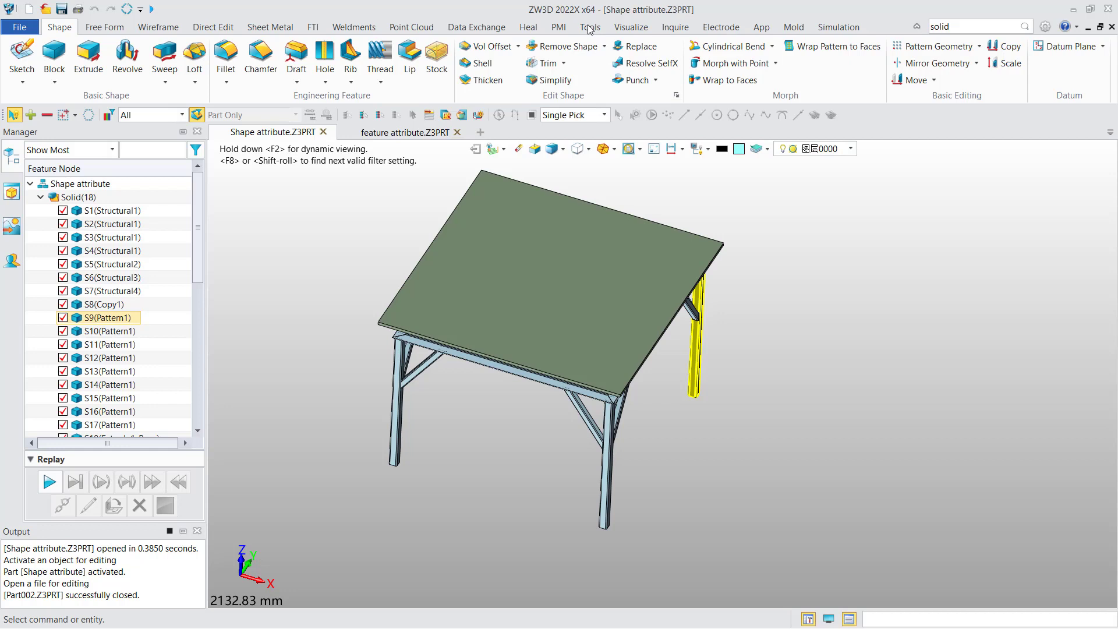
Step: Give the tabletop solid S18 a blue face colour and set its transparency to 52
scroll(116, 302, down, 3)
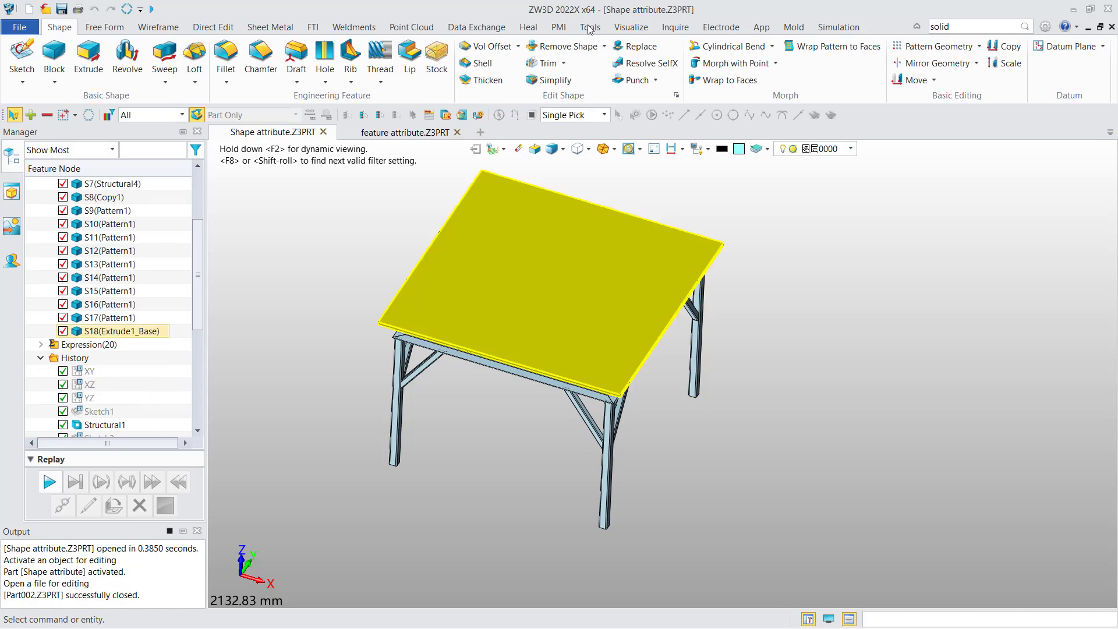
right_click(126, 331)
click(176, 286)
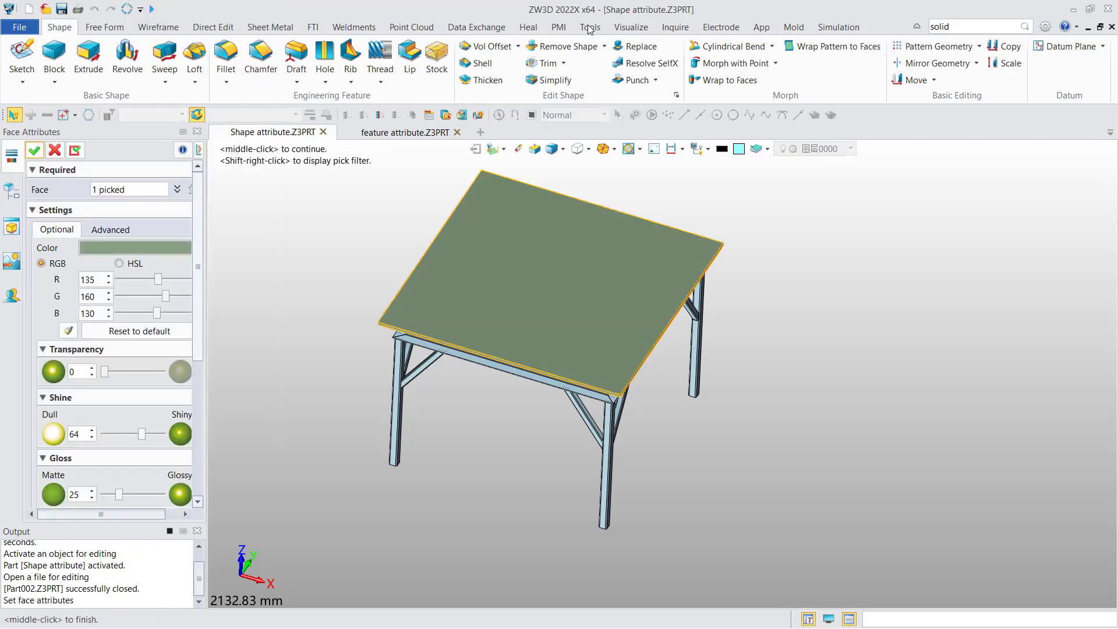
click(135, 247)
click(338, 301)
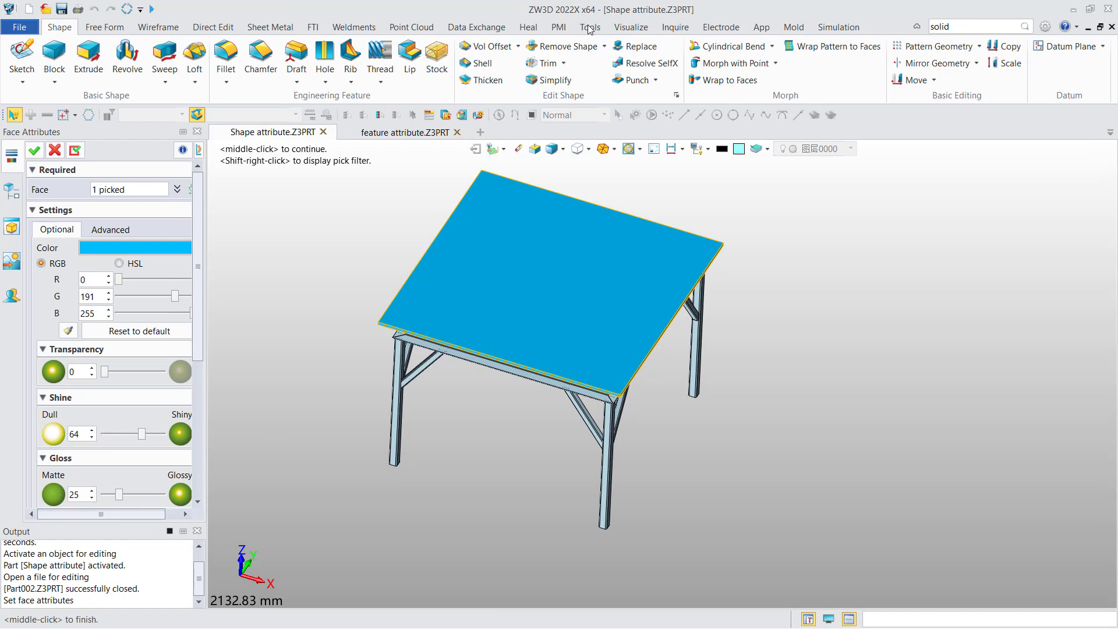
drag(105, 372, 134, 372)
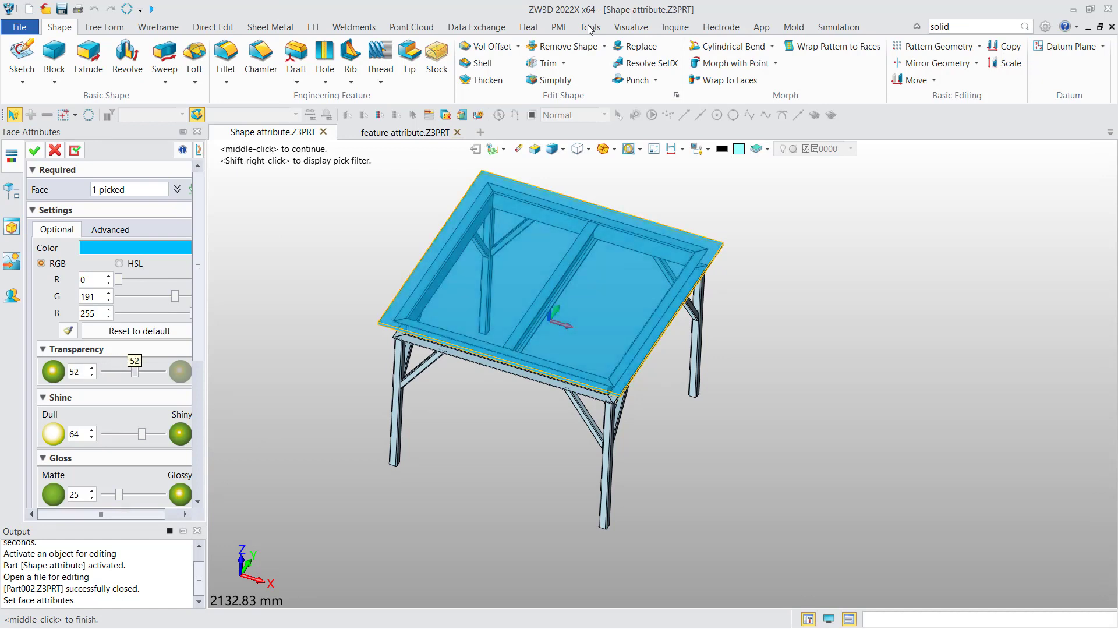
click(33, 150)
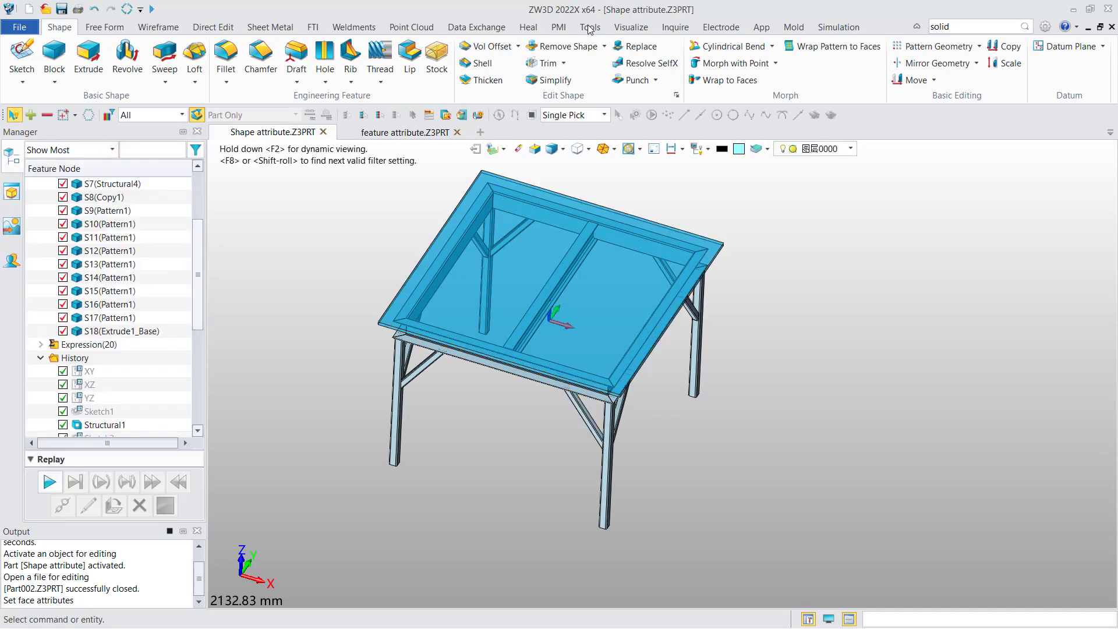
Step: Select solids S1 through S17 in the tree and set their face colour to light cyan
drag(198, 275, 197, 269)
click(110, 331)
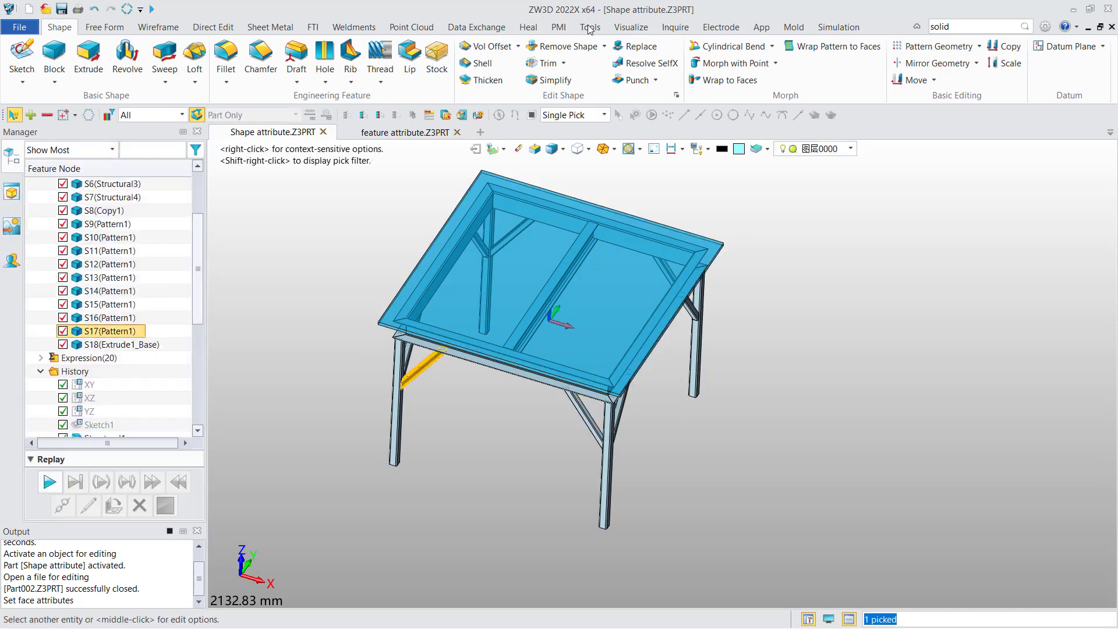
scroll(111, 210, up, 3)
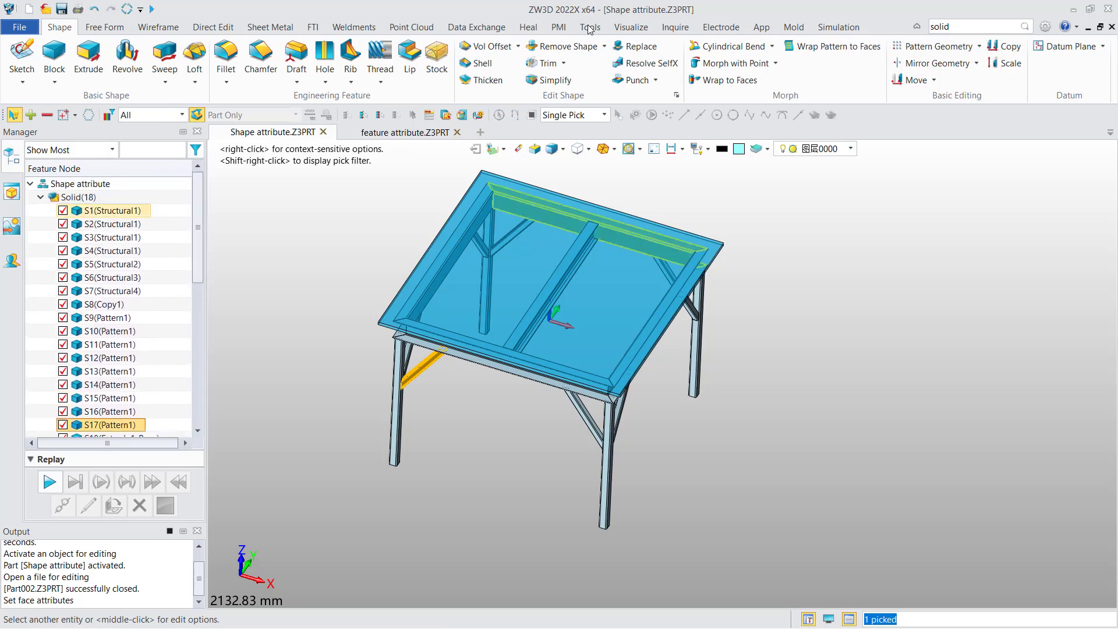
shift+click(110, 210)
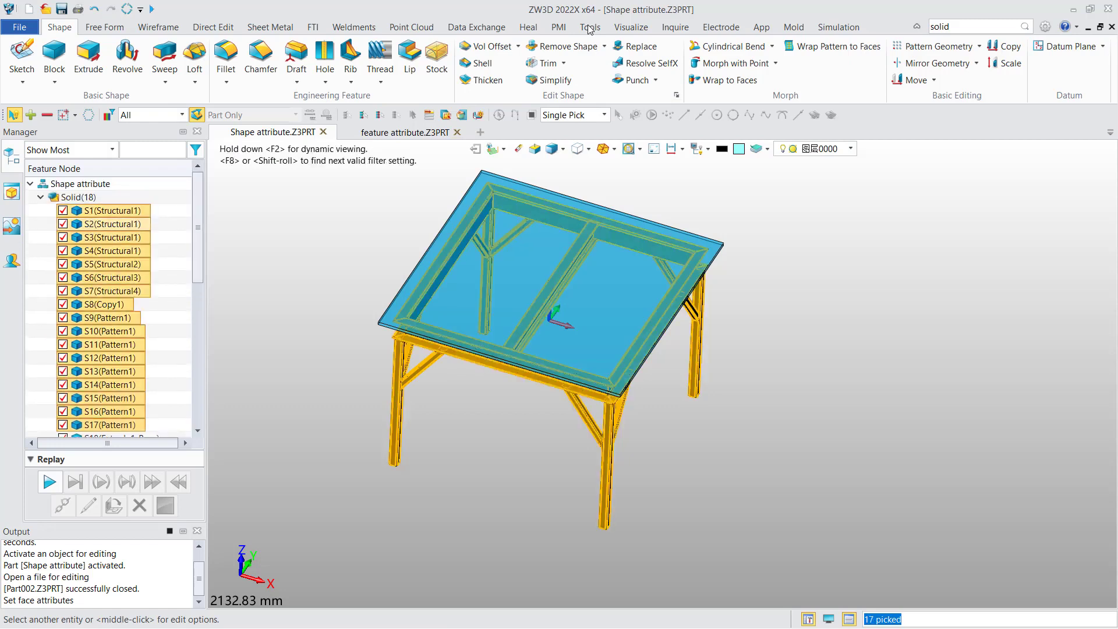
right_click(121, 225)
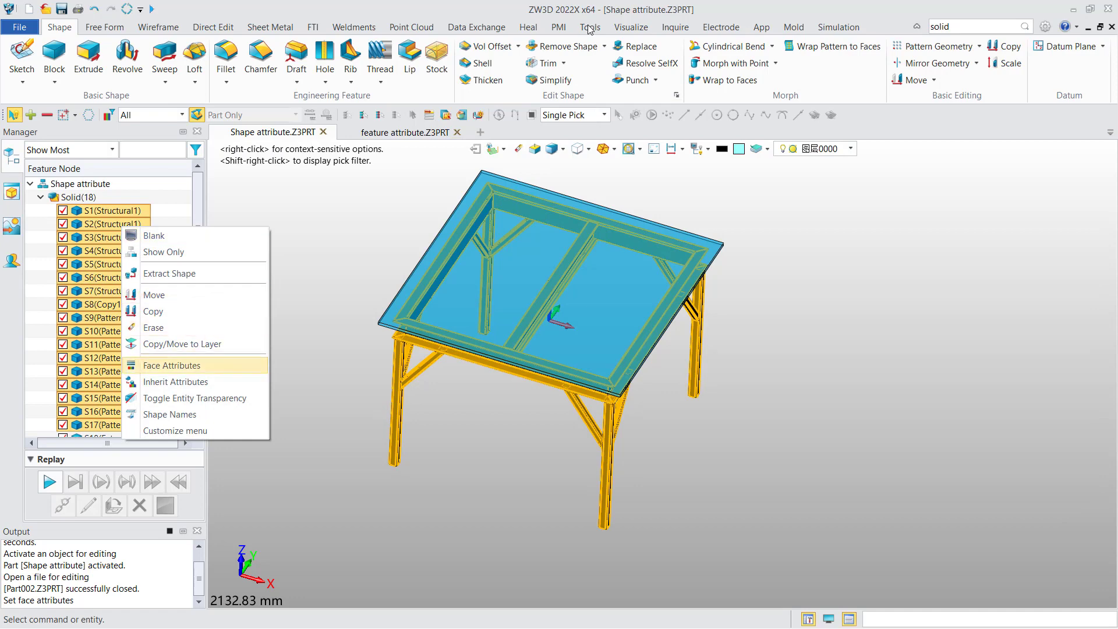
click(157, 365)
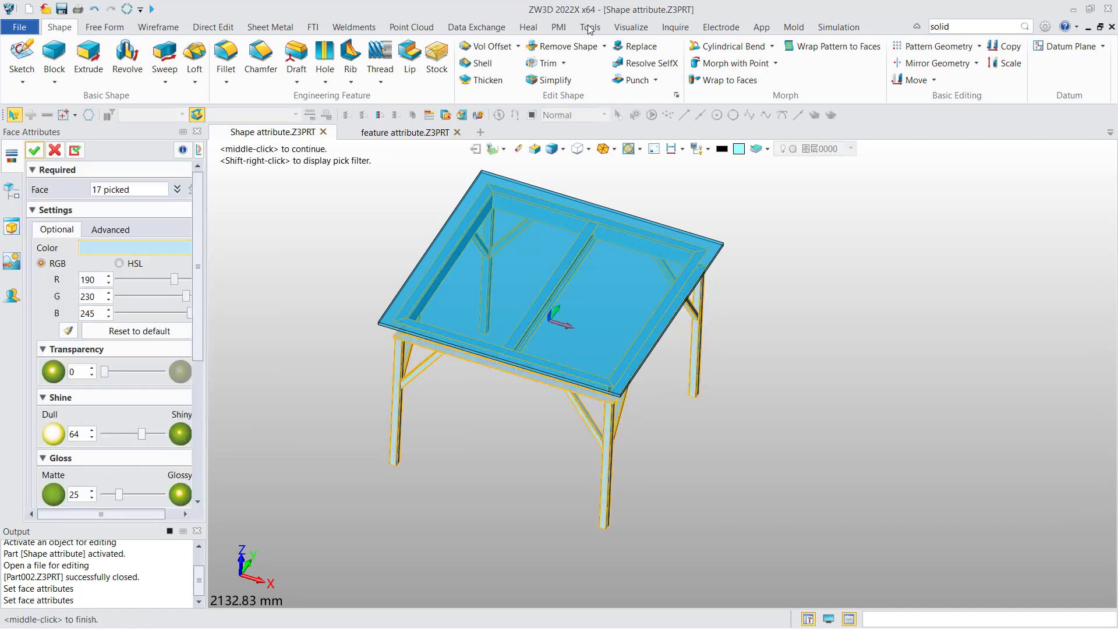
click(135, 248)
click(304, 367)
click(35, 150)
Step: Switch to the feature attribute part and set the pick filter to Face with Feature Faces selection
right_drag(547, 355, 551, 349)
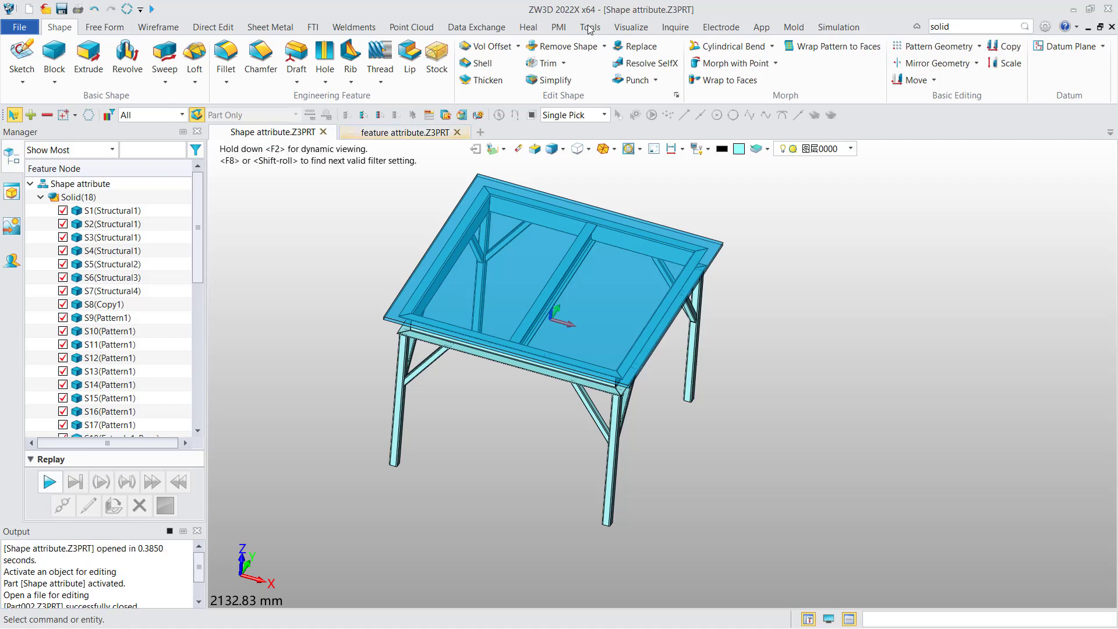
key(ctrl+Tab)
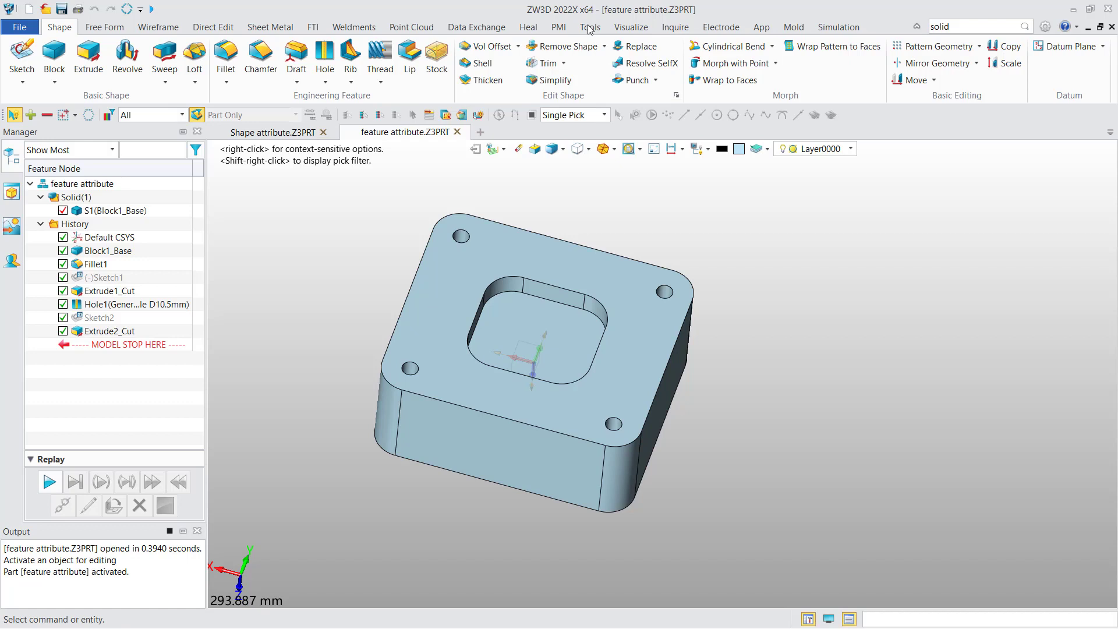
click(182, 116)
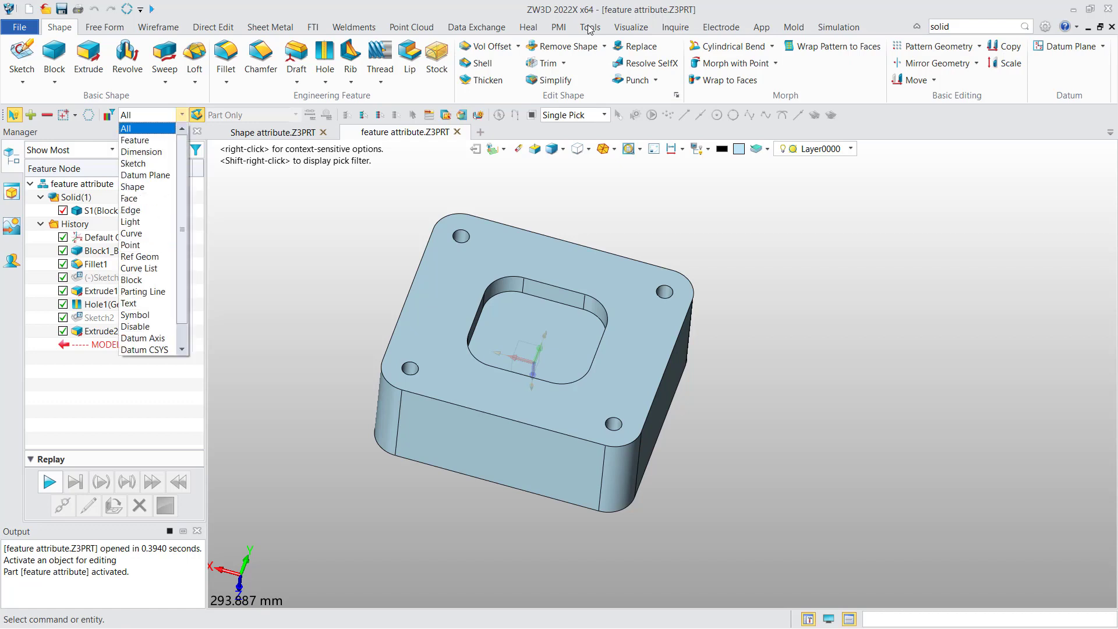
click(146, 198)
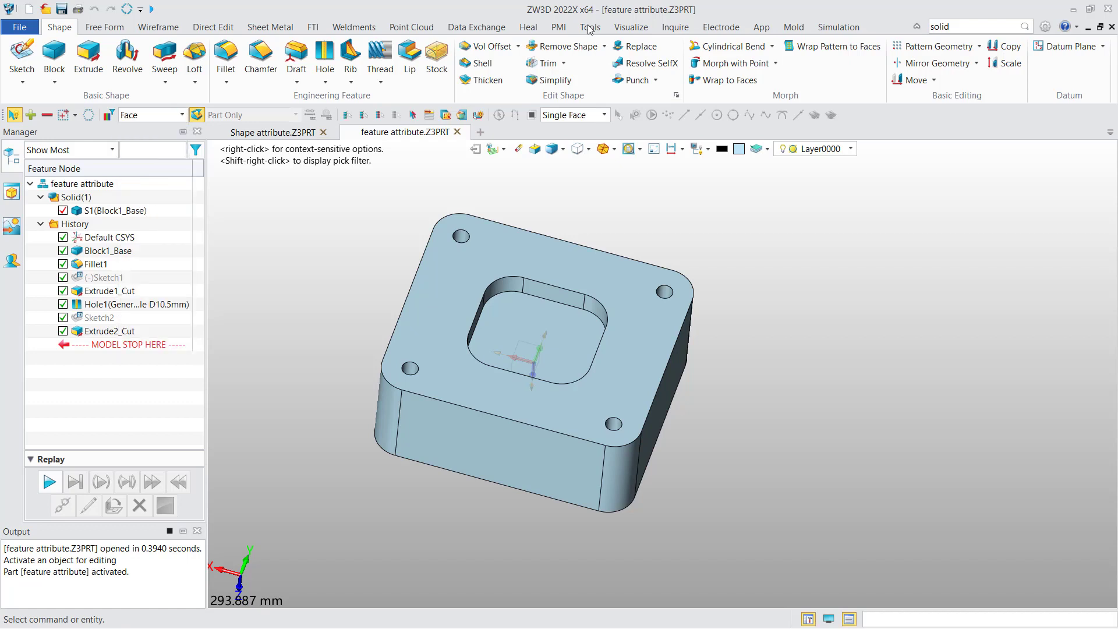
click(604, 115)
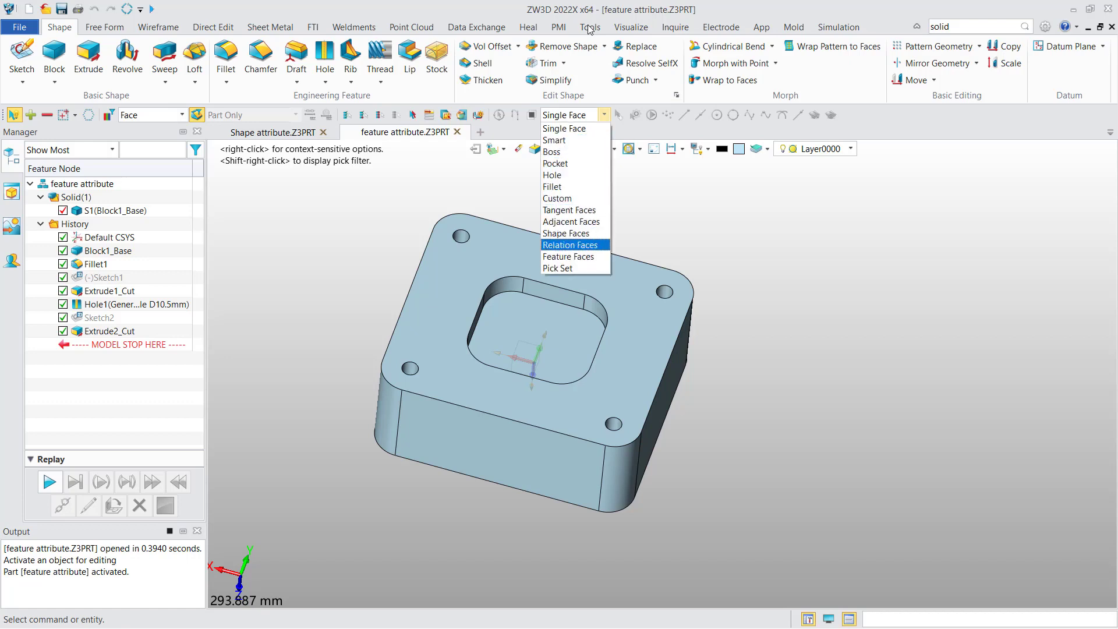
click(569, 256)
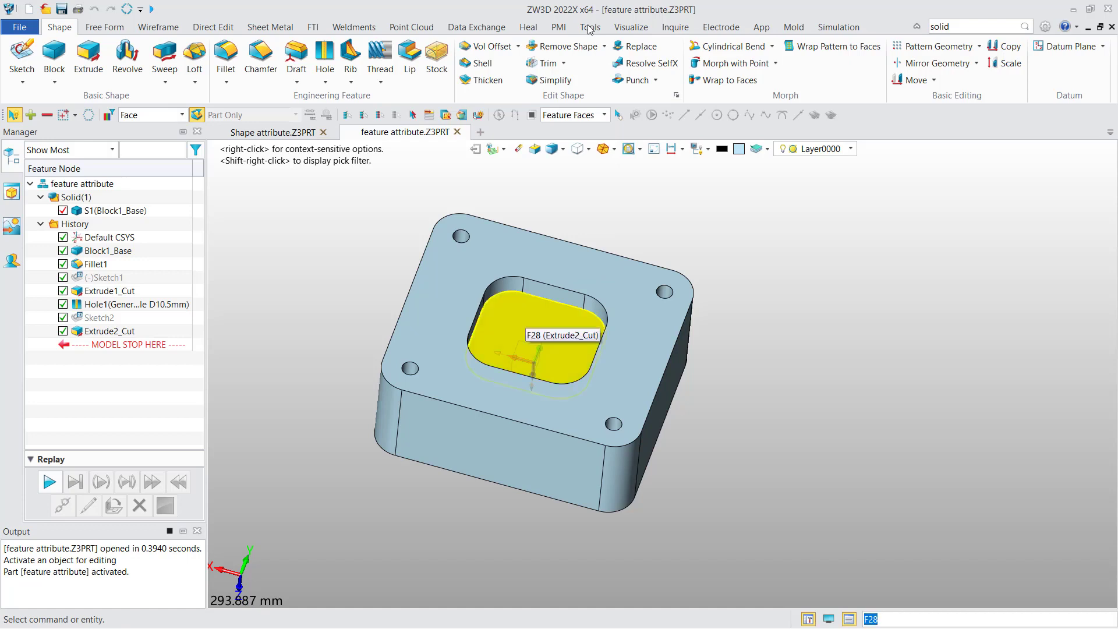
Step: Select the pocket's Extrude2_Cut feature faces and set their face colour to teal (76, 153, 153)
click(524, 329)
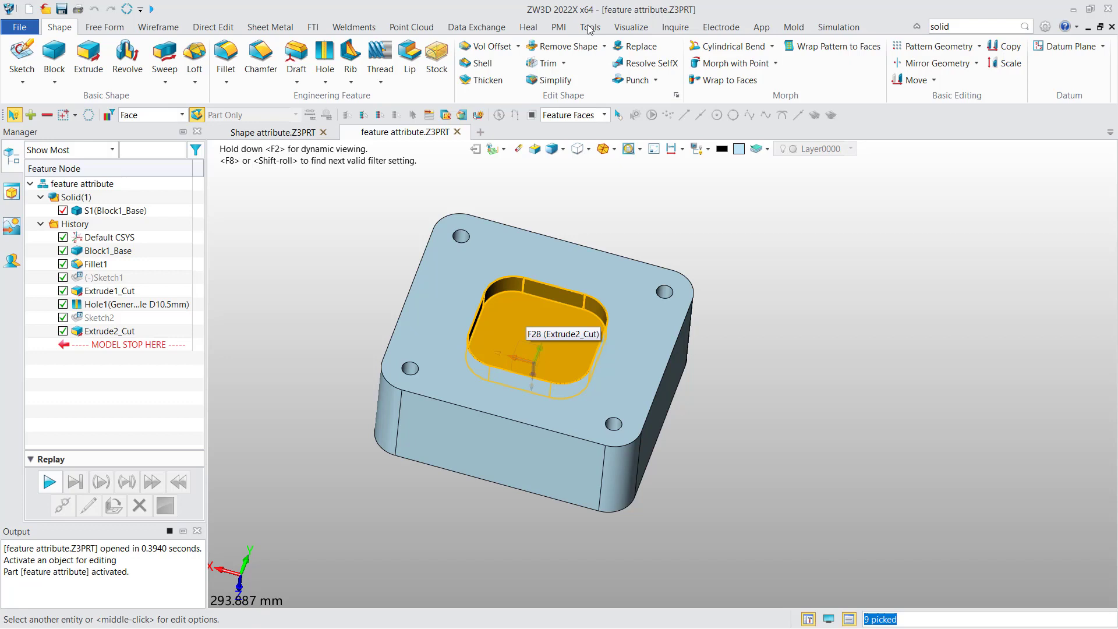
click(539, 317)
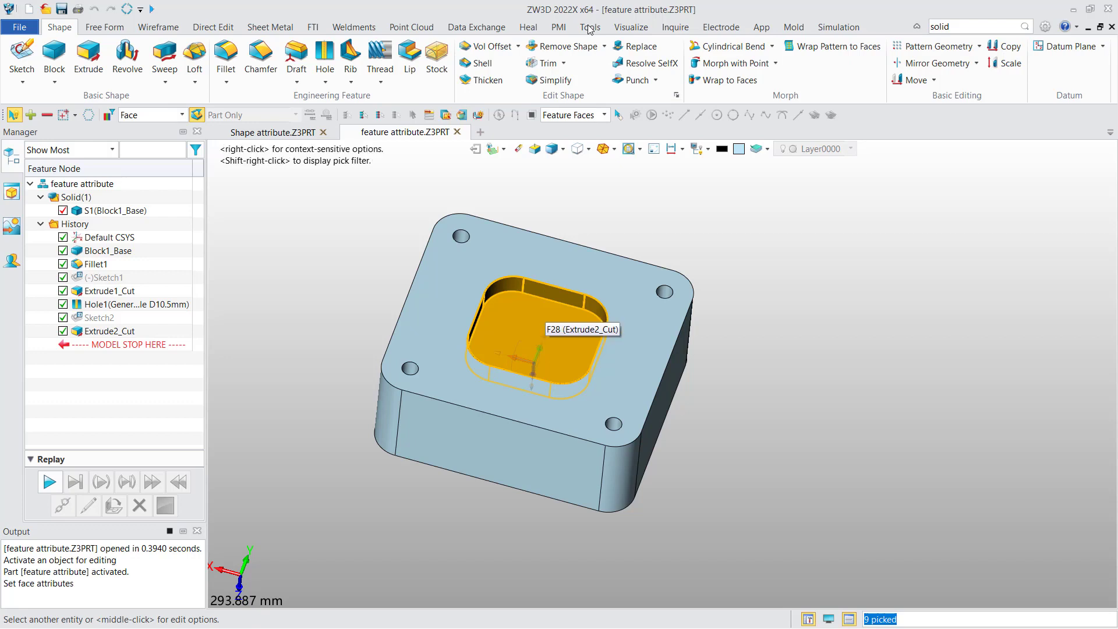
right_click(545, 315)
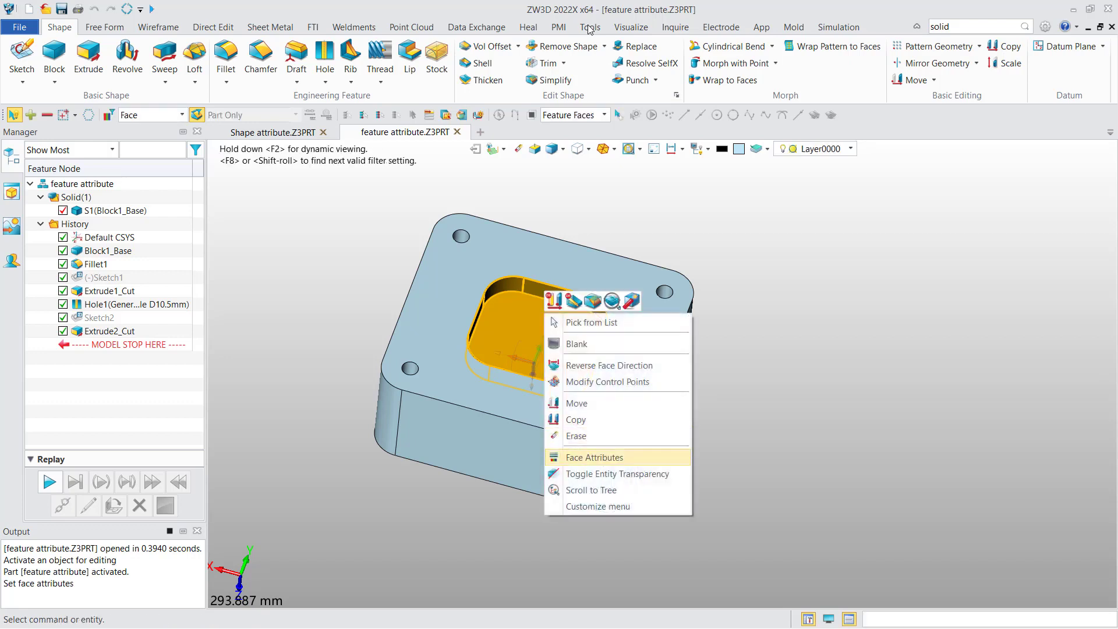
click(594, 457)
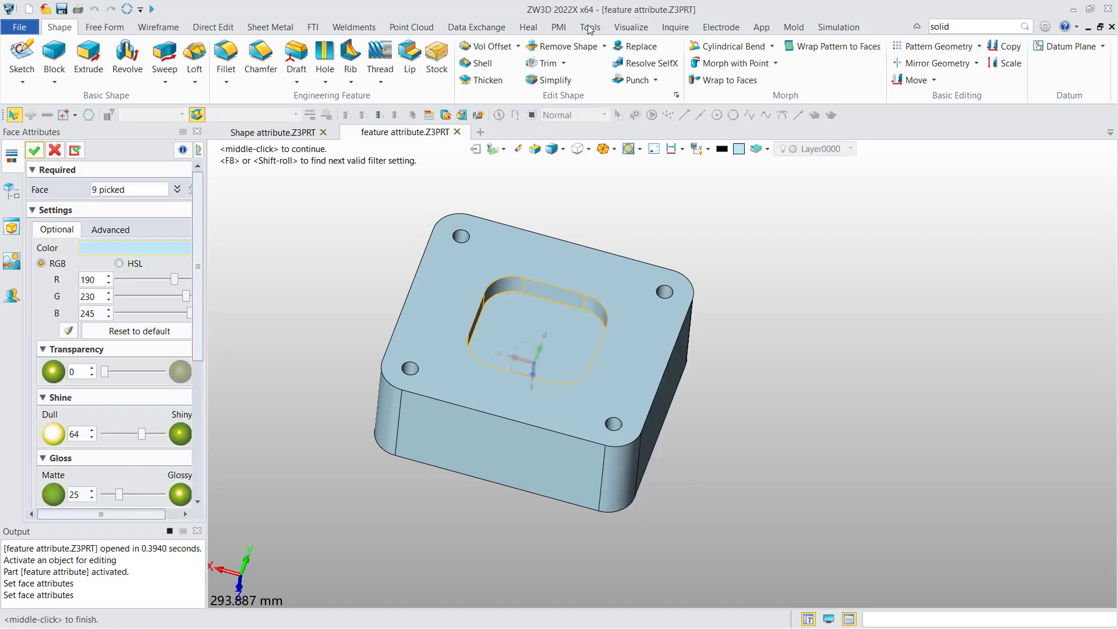
click(165, 249)
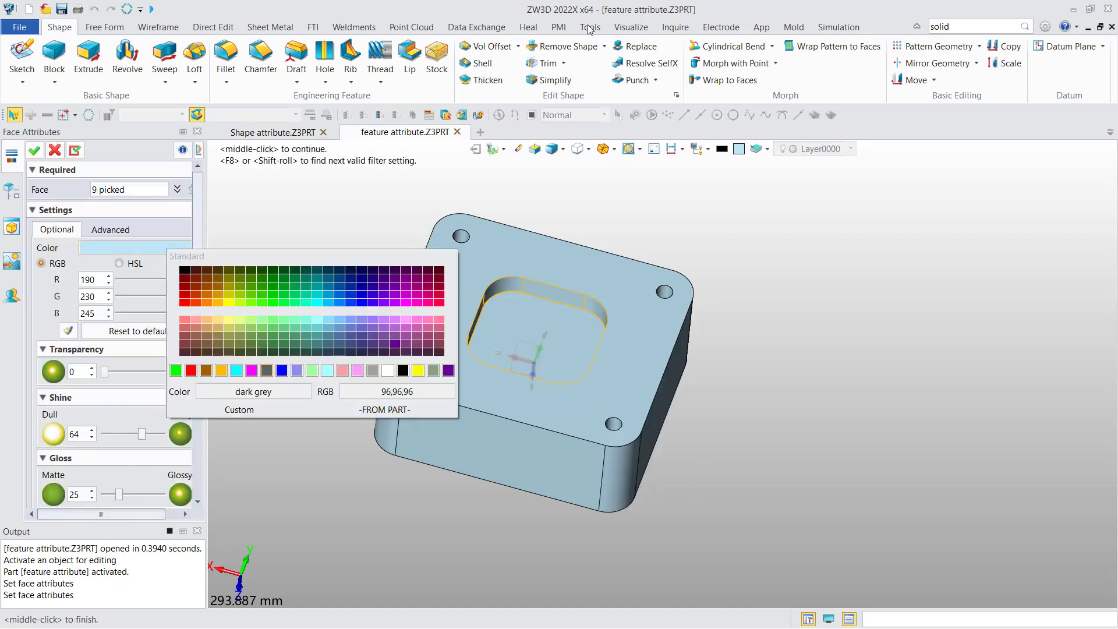
click(318, 336)
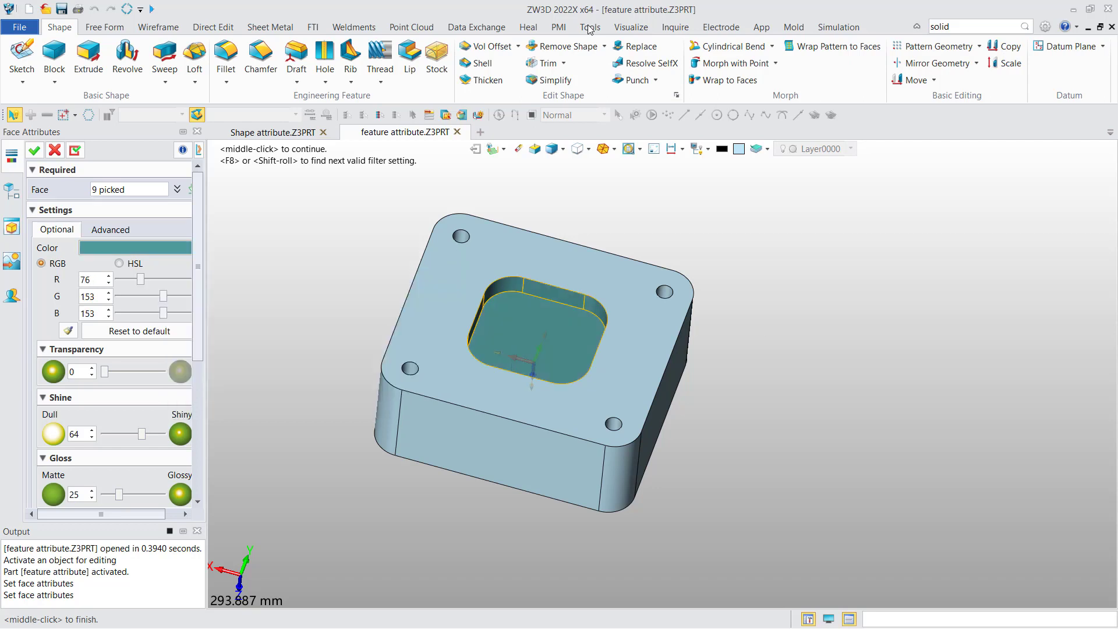
click(35, 150)
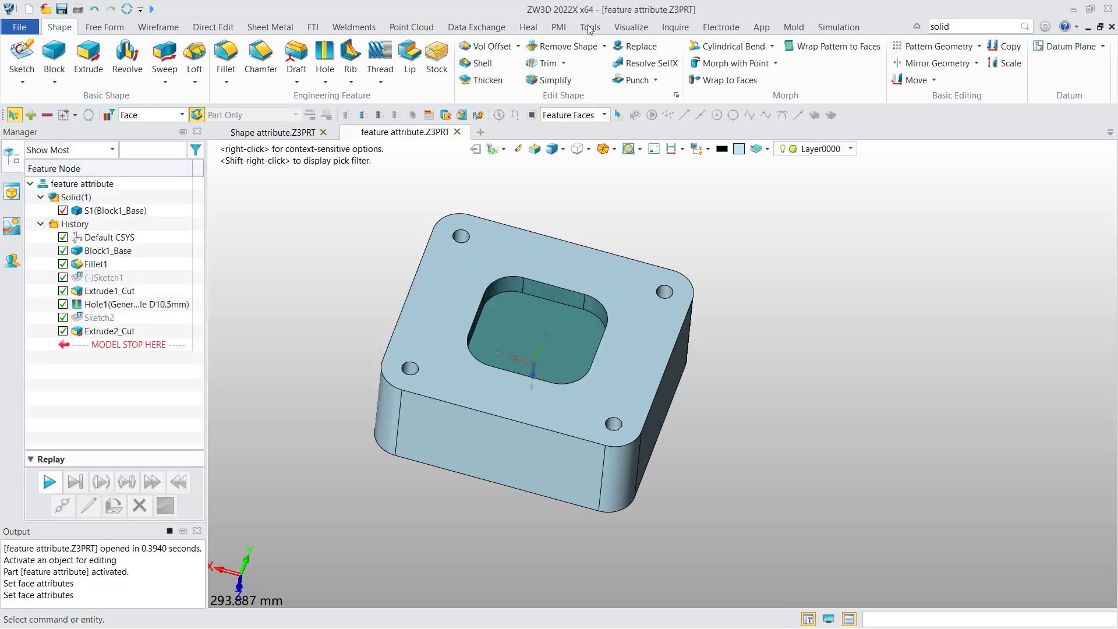
Step: Set the pick filter to All and give the block's top face a bright green colour (127, 255, 0)
click(182, 115)
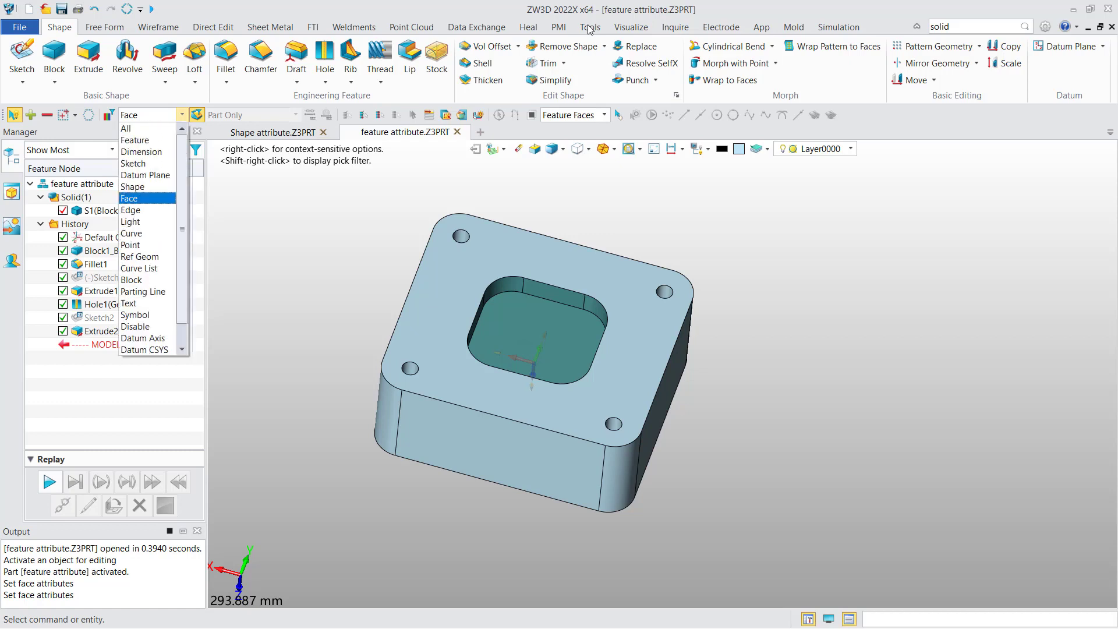
click(145, 129)
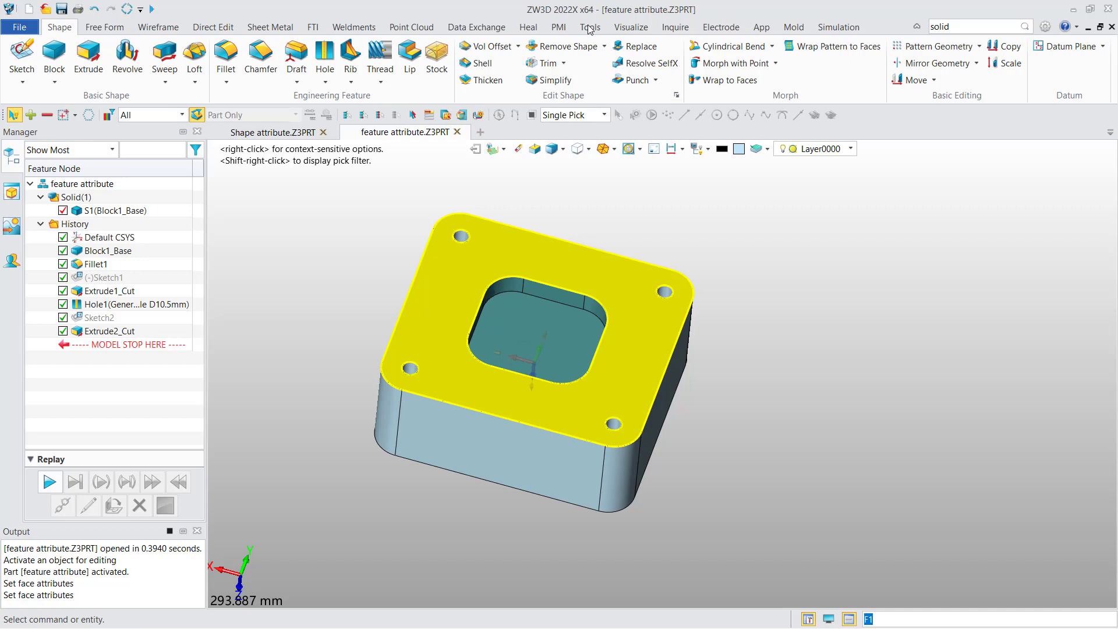
right_click(438, 284)
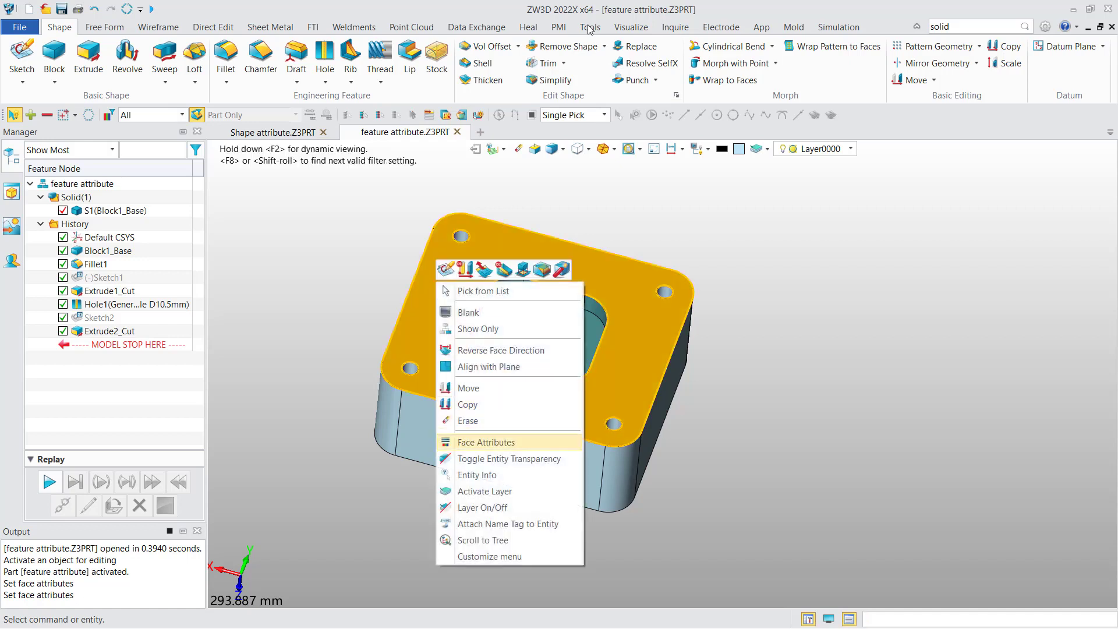
click(486, 442)
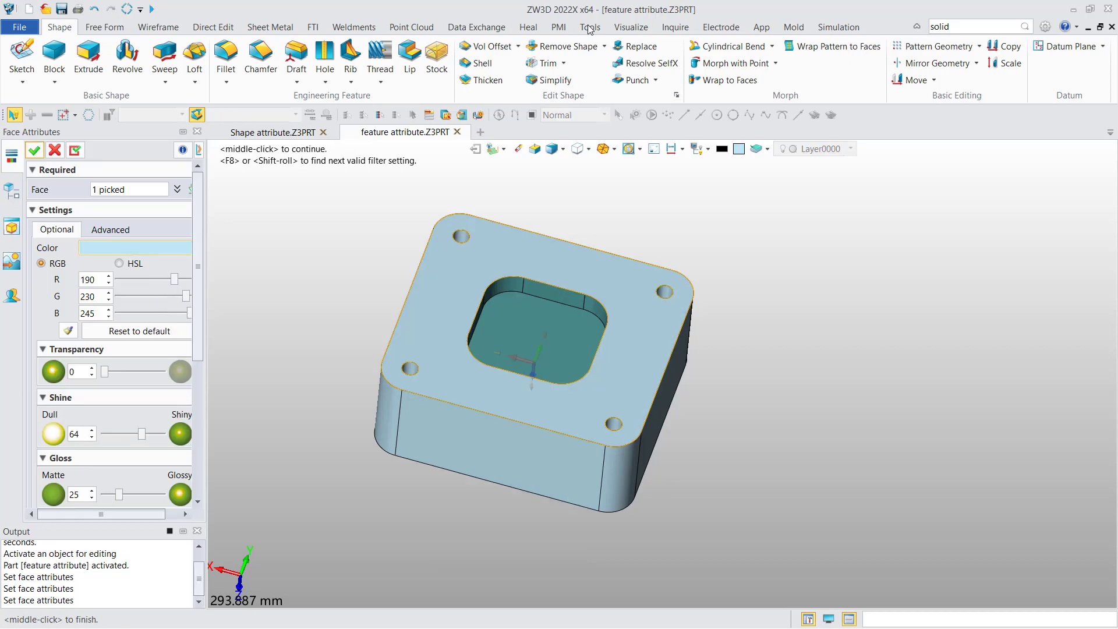
click(159, 248)
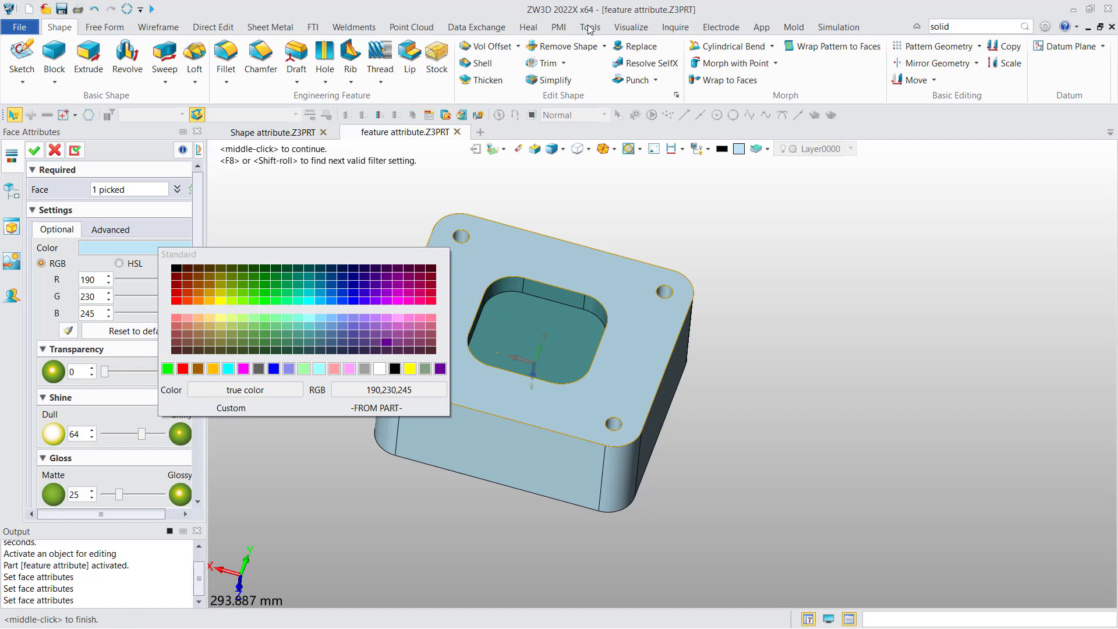
click(243, 300)
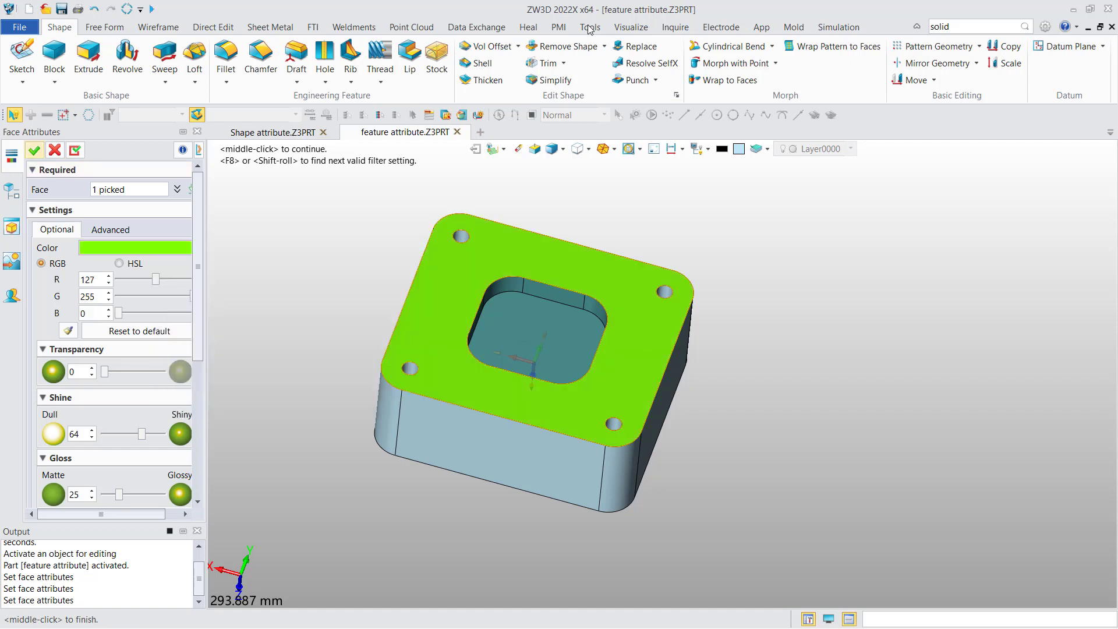
click(34, 151)
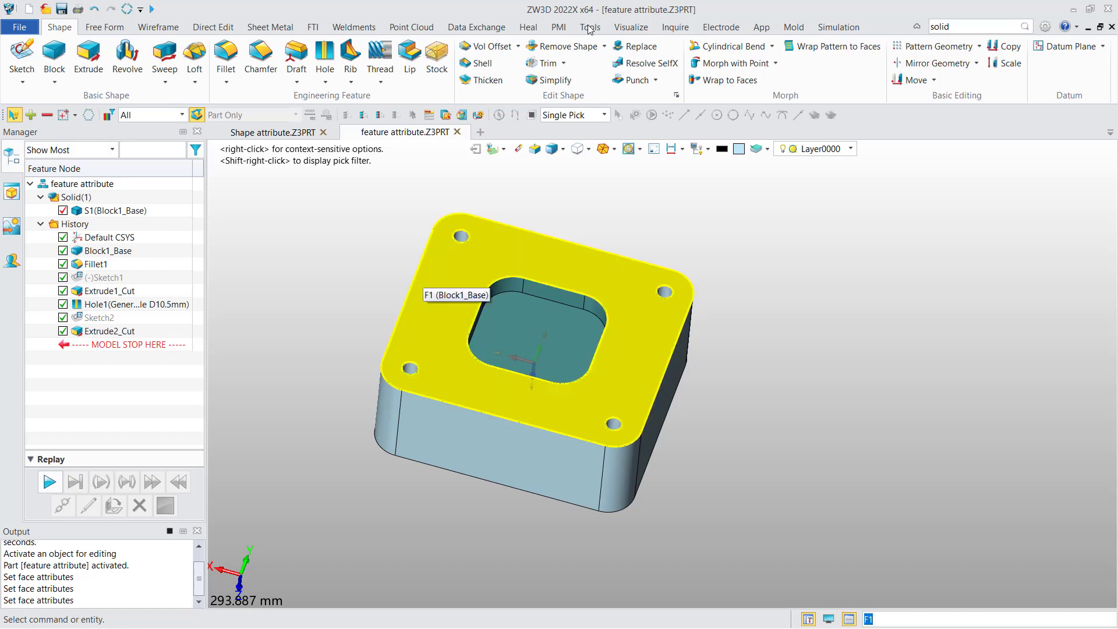
Step: Toggle entity transparency on the block's top face
right_click(431, 280)
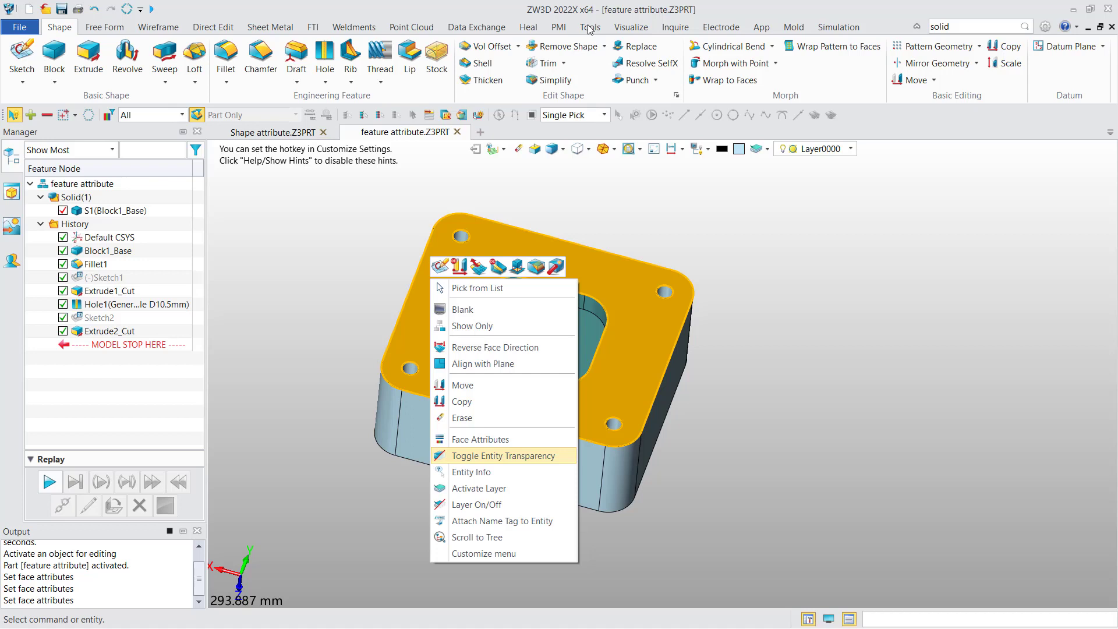
click(503, 455)
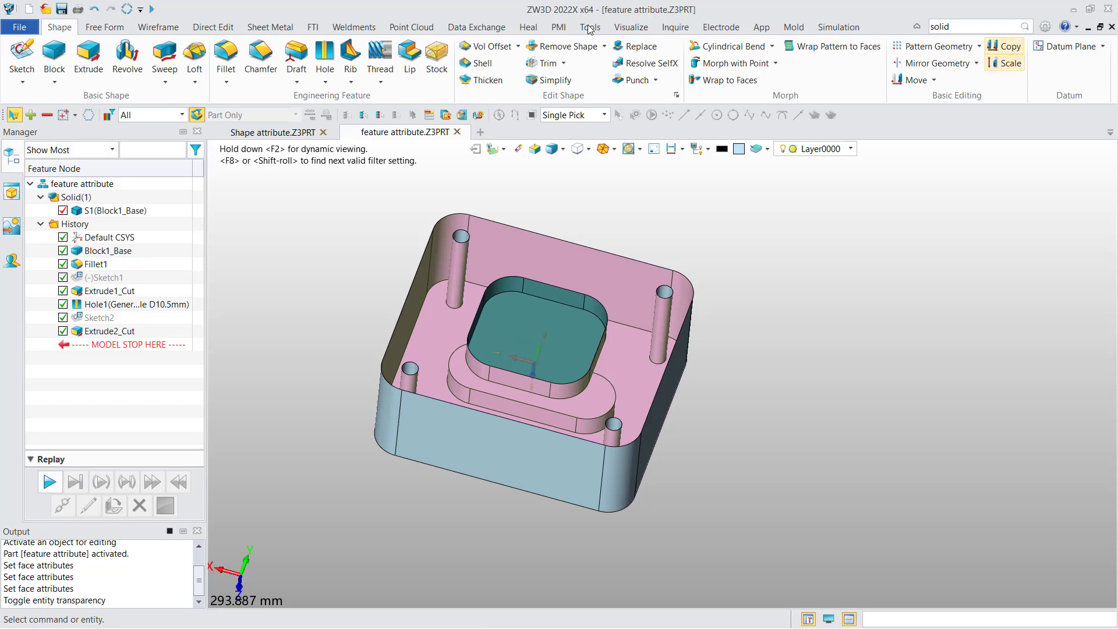
Step: Open the Configuration dialog and view its Display settings
click(1046, 26)
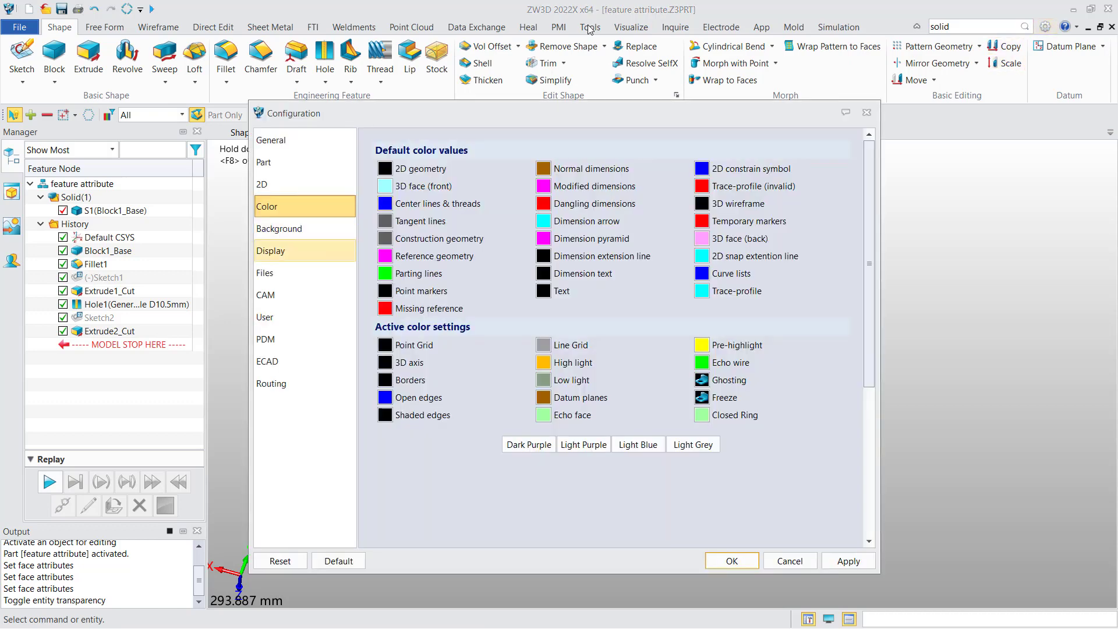
click(305, 251)
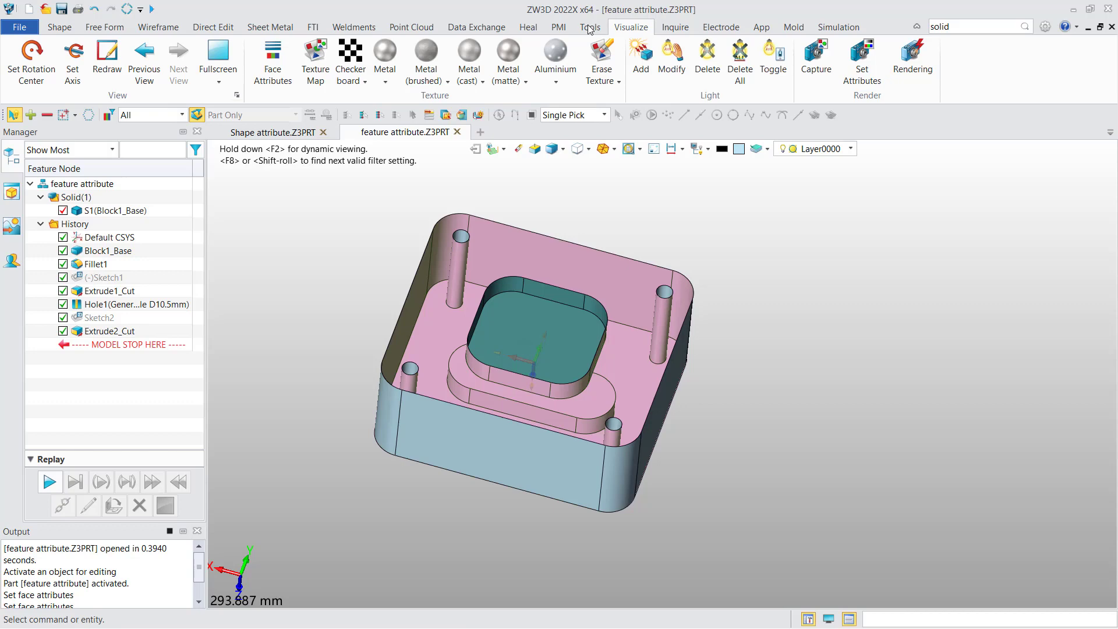
Step: Switch to the Shape attribute part and browse the checkerboard and metal texture options
click(273, 132)
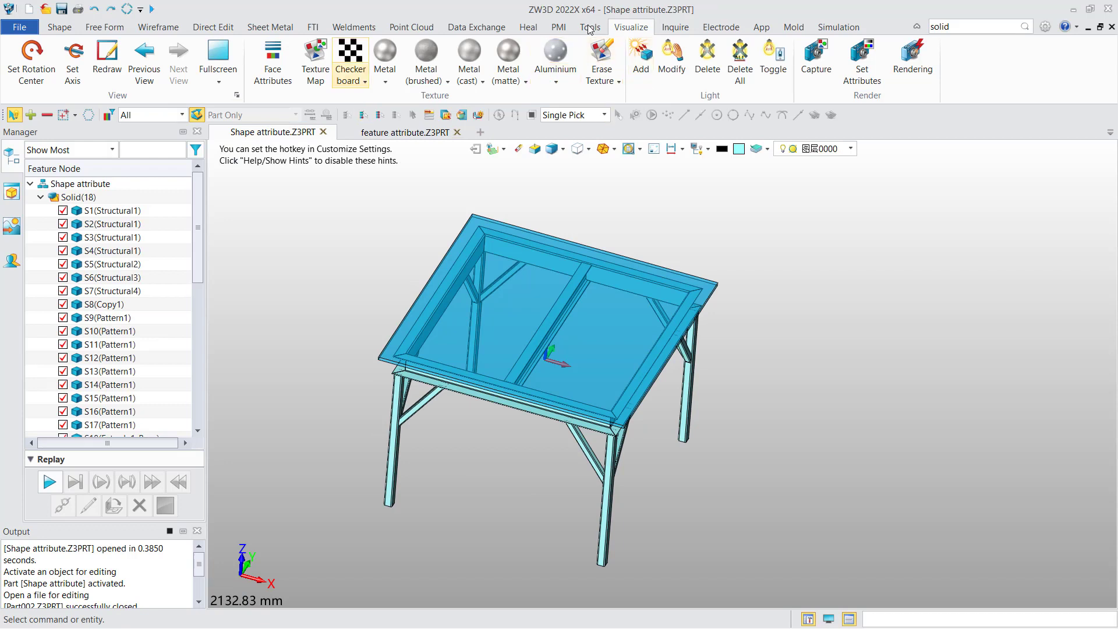
click(351, 77)
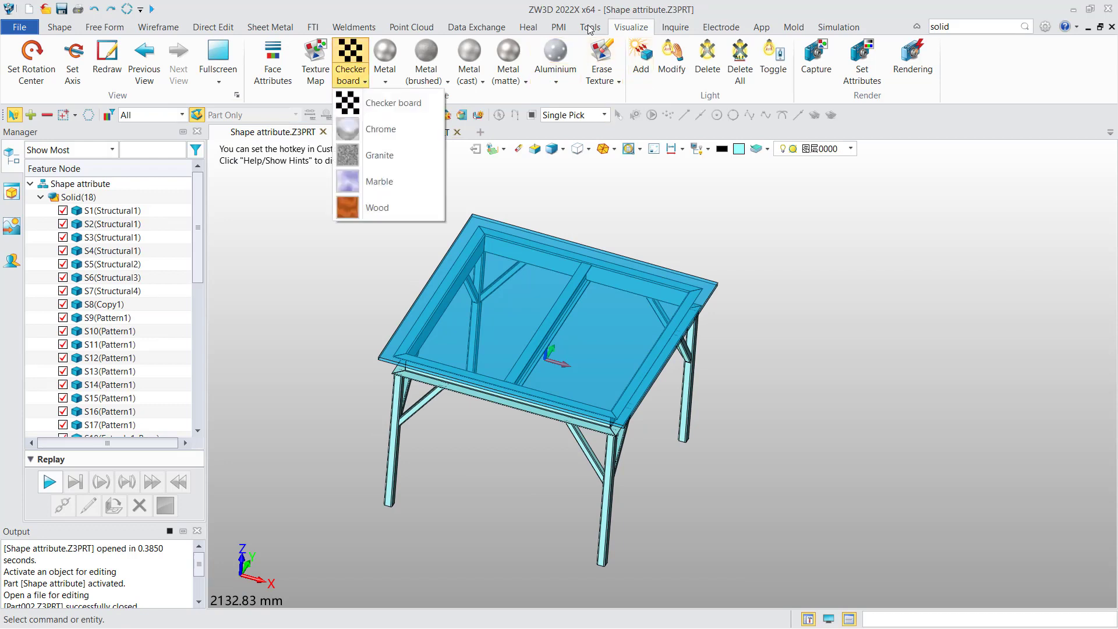
click(385, 76)
click(426, 75)
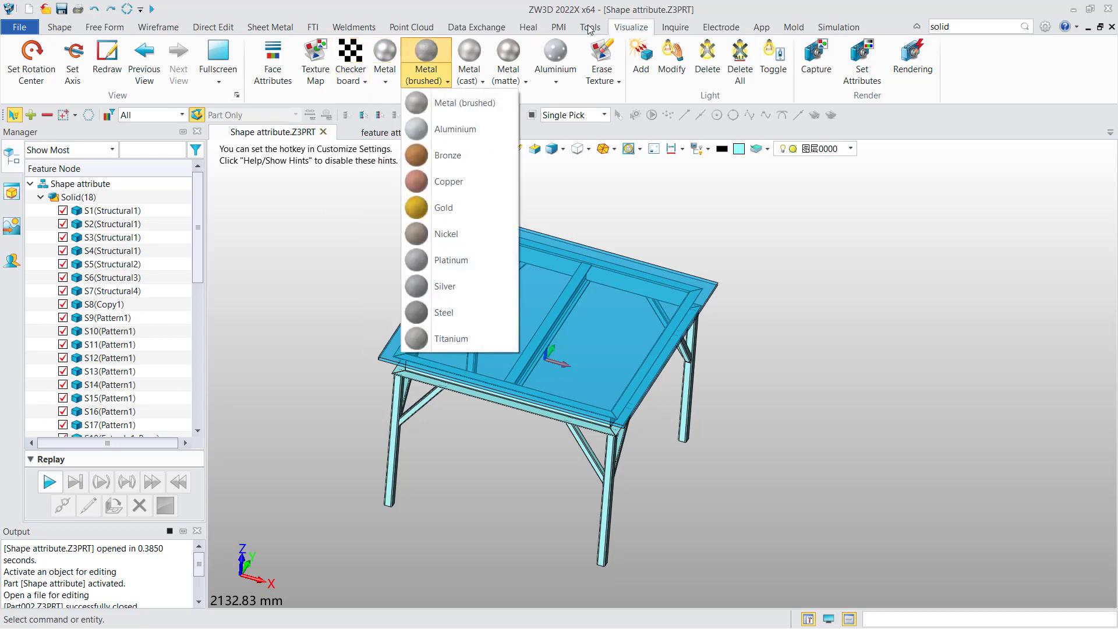
click(469, 76)
click(508, 76)
click(555, 76)
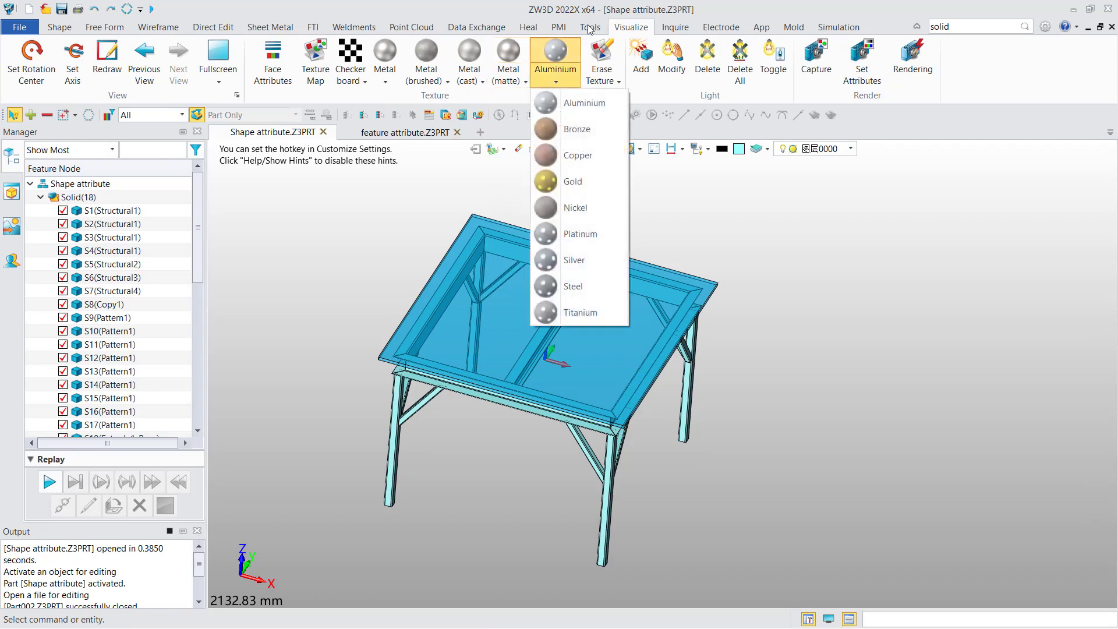
click(556, 76)
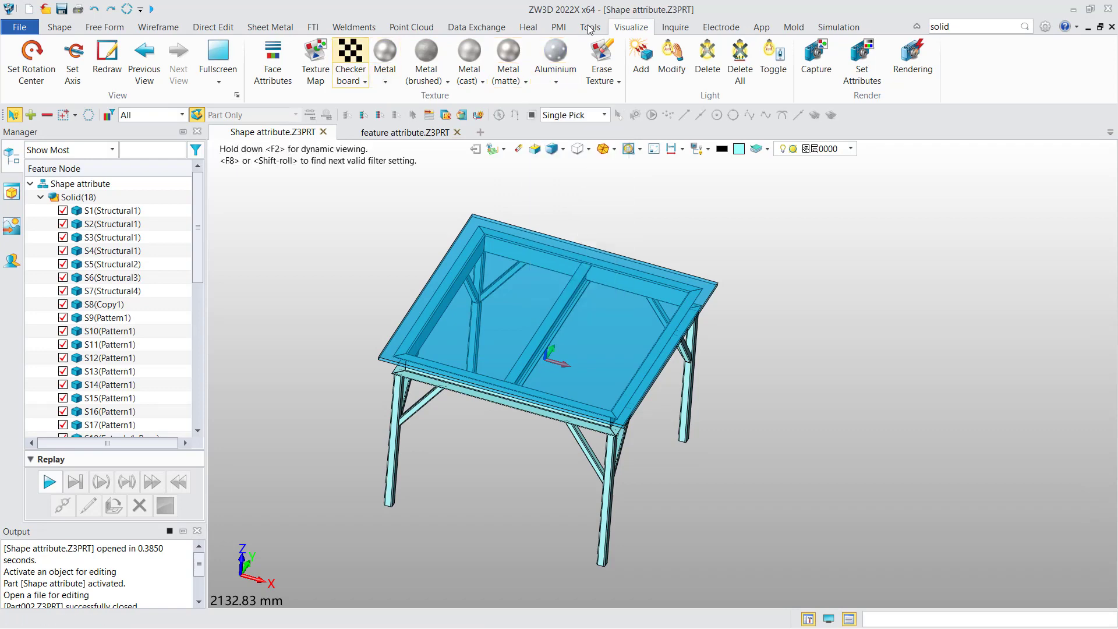
Step: Apply a checkerboard texture to the tabletop's top face with a larger scale
click(350, 61)
click(576, 303)
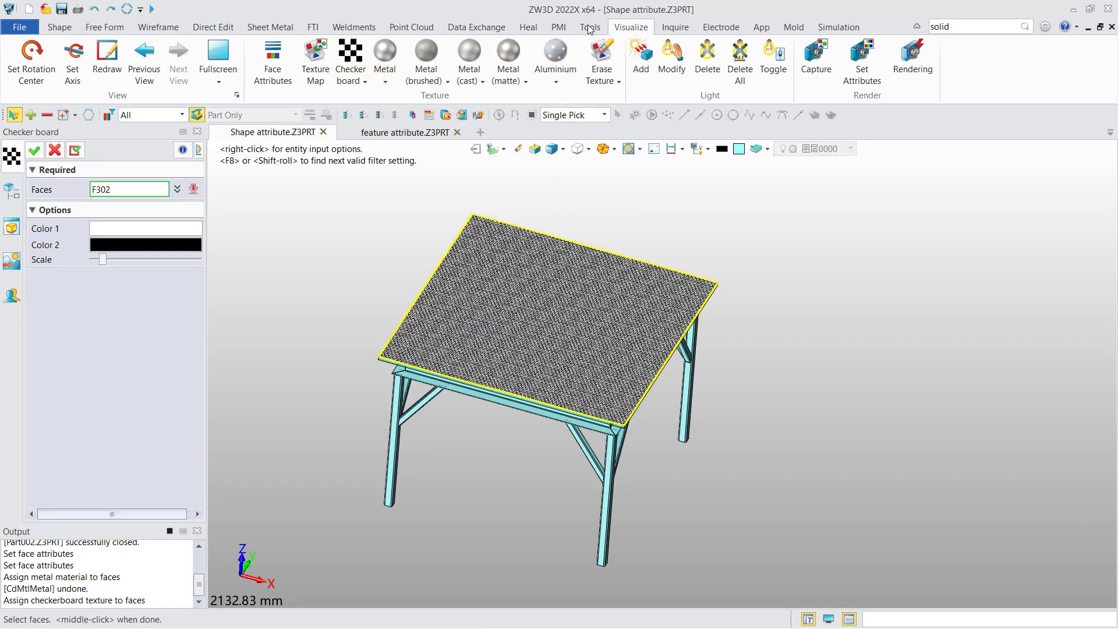
click(547, 303)
drag(102, 260, 155, 259)
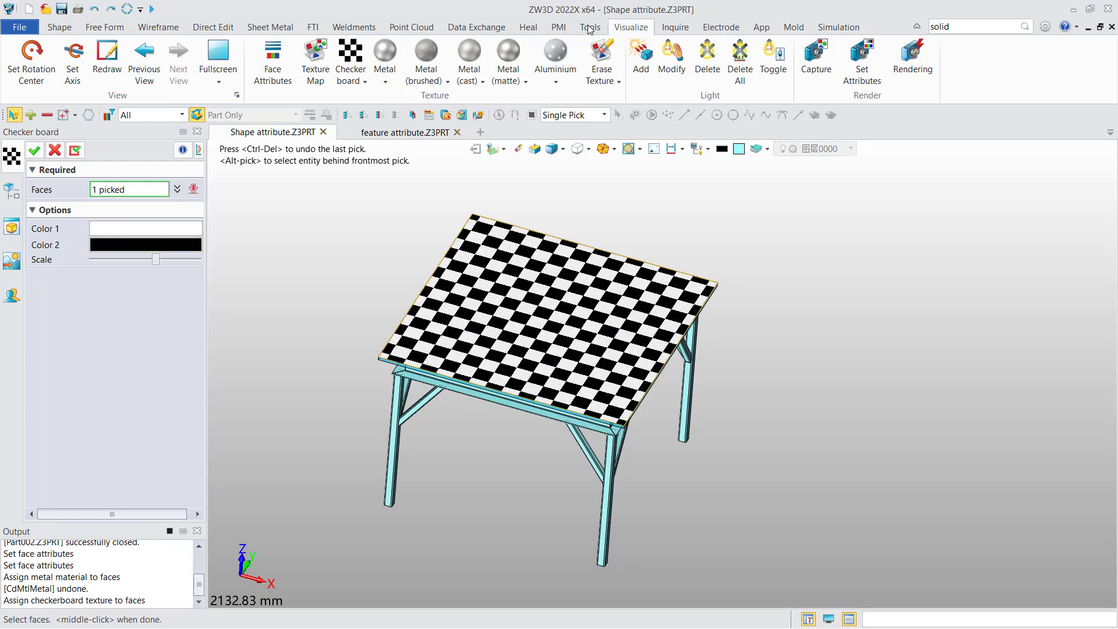
click(33, 150)
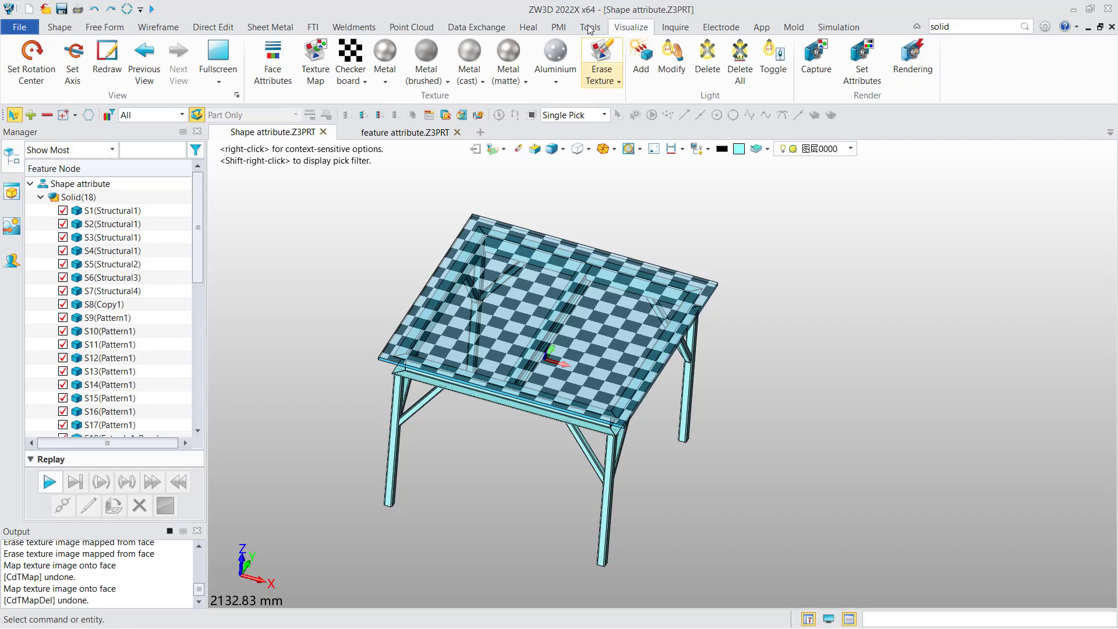
Step: Erase the checkerboard texture from the tabletop face
click(601, 61)
click(580, 299)
click(559, 308)
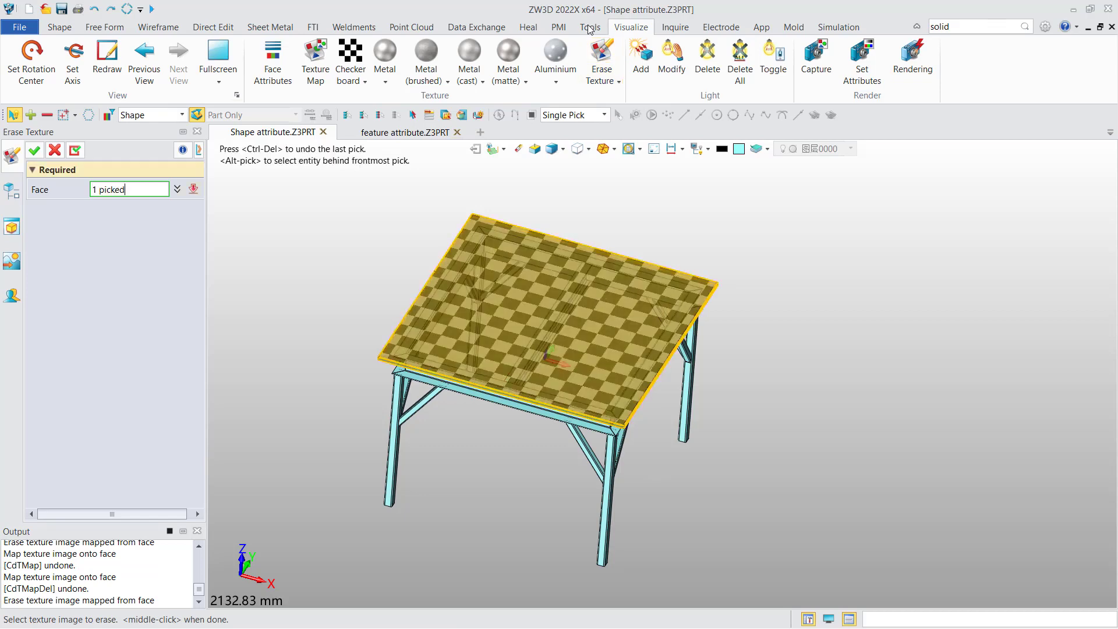
click(34, 151)
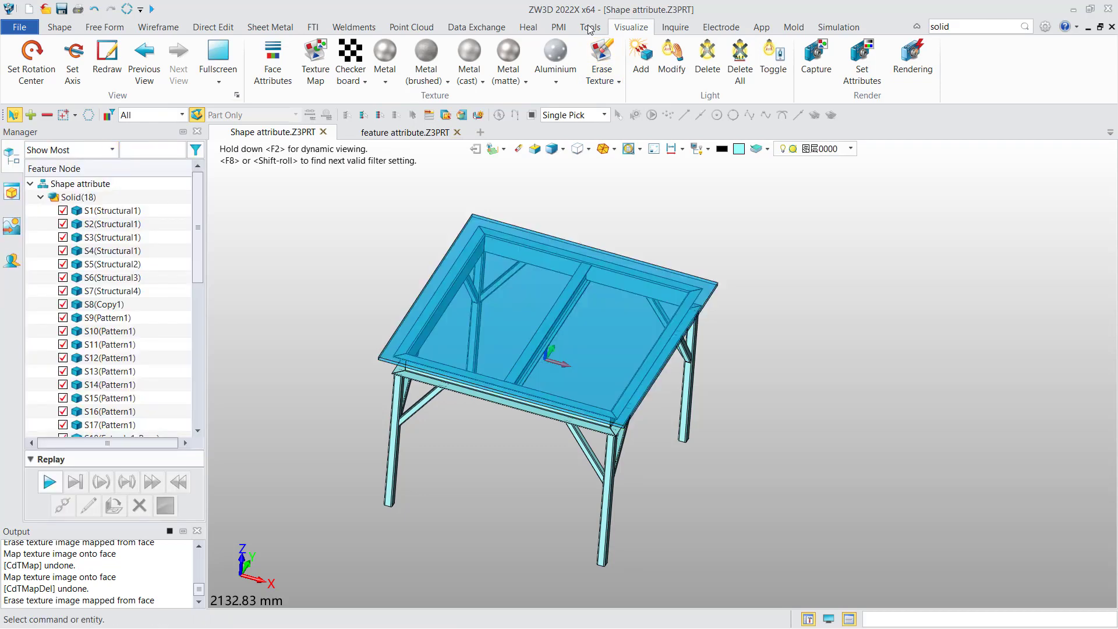
Step: Toggle entity transparency off for the tabletop solid S18
drag(198, 228, 198, 280)
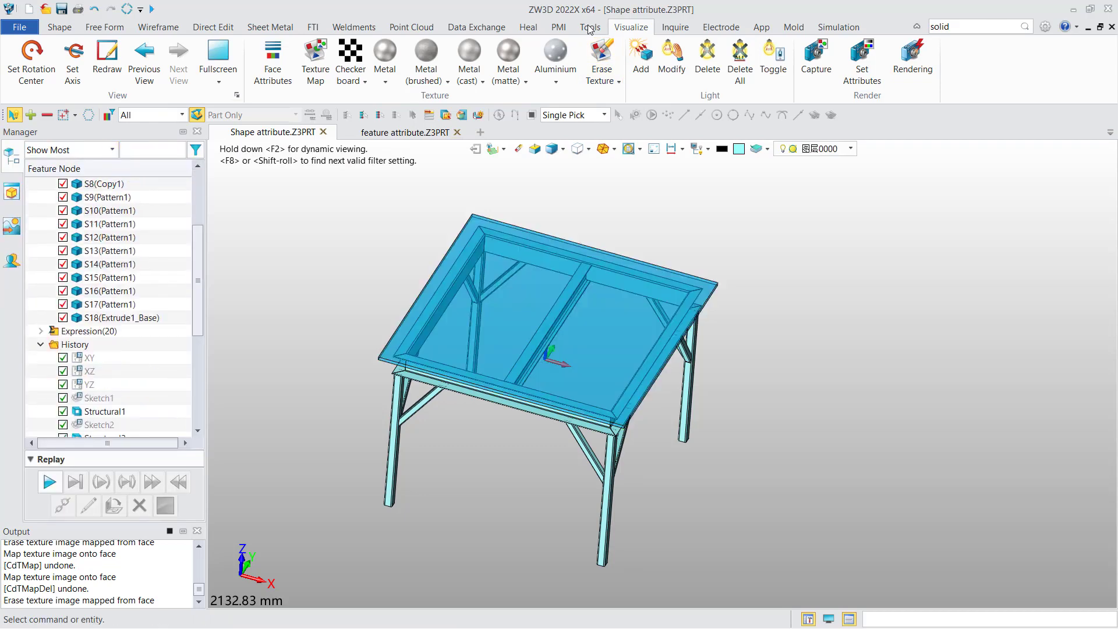
right_click(121, 318)
click(192, 318)
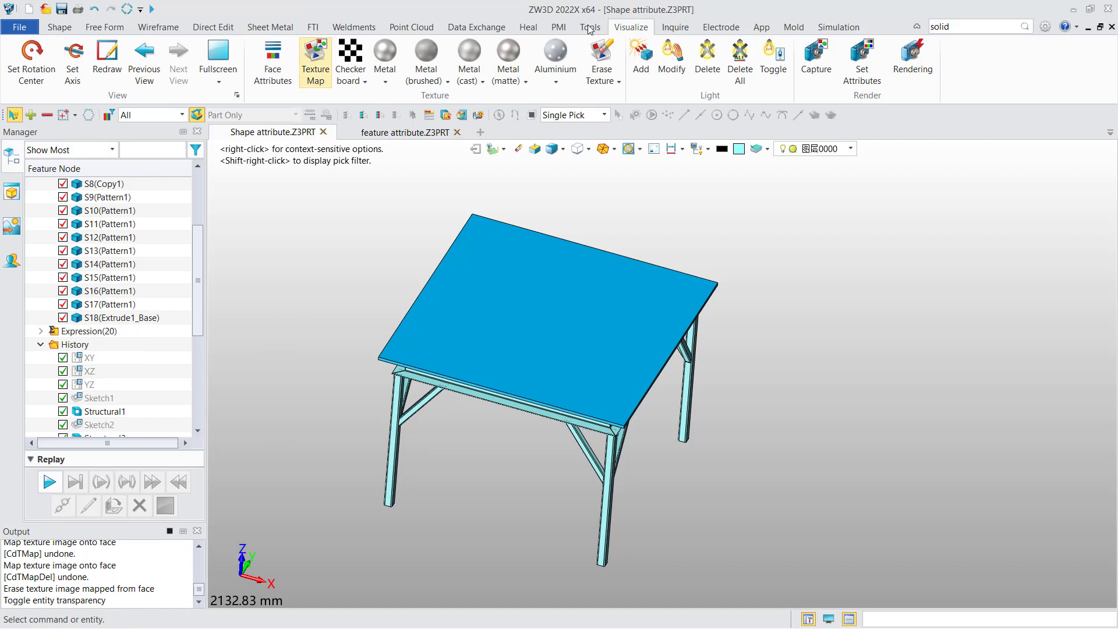
Step: Start Texture Map, choose the image view-10.jpg, and apply it to the tabletop's top face
click(315, 61)
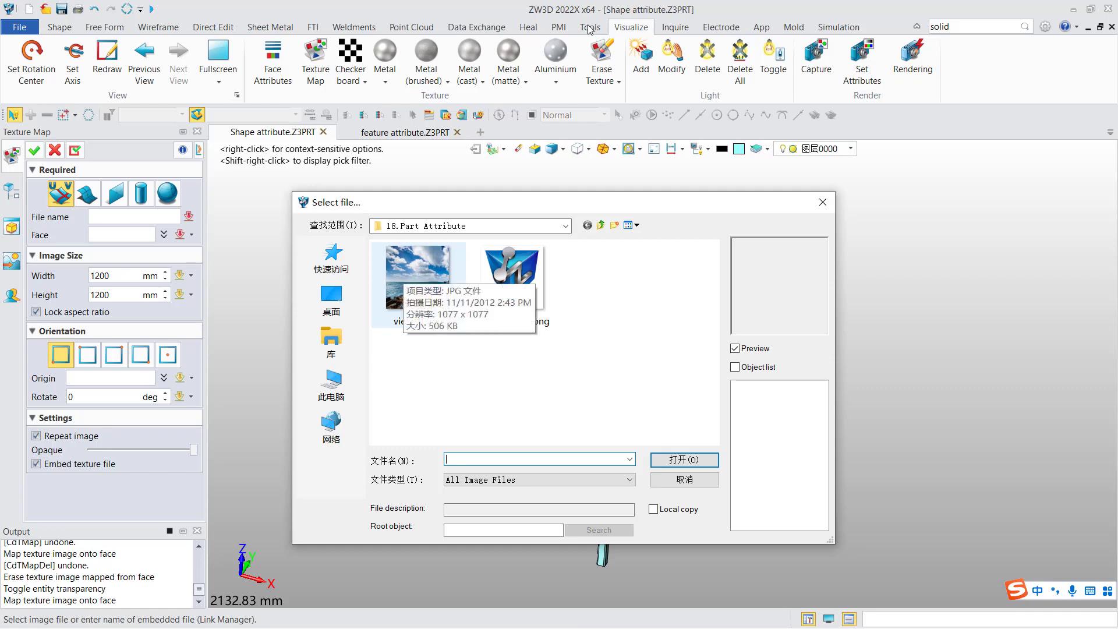
click(407, 277)
click(684, 460)
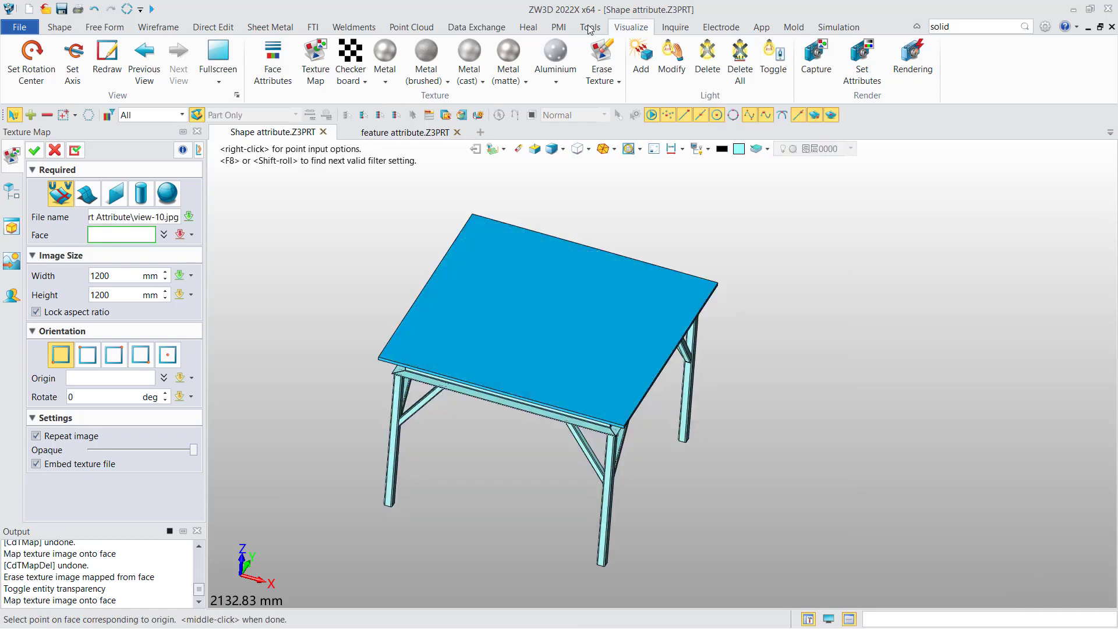
click(464, 284)
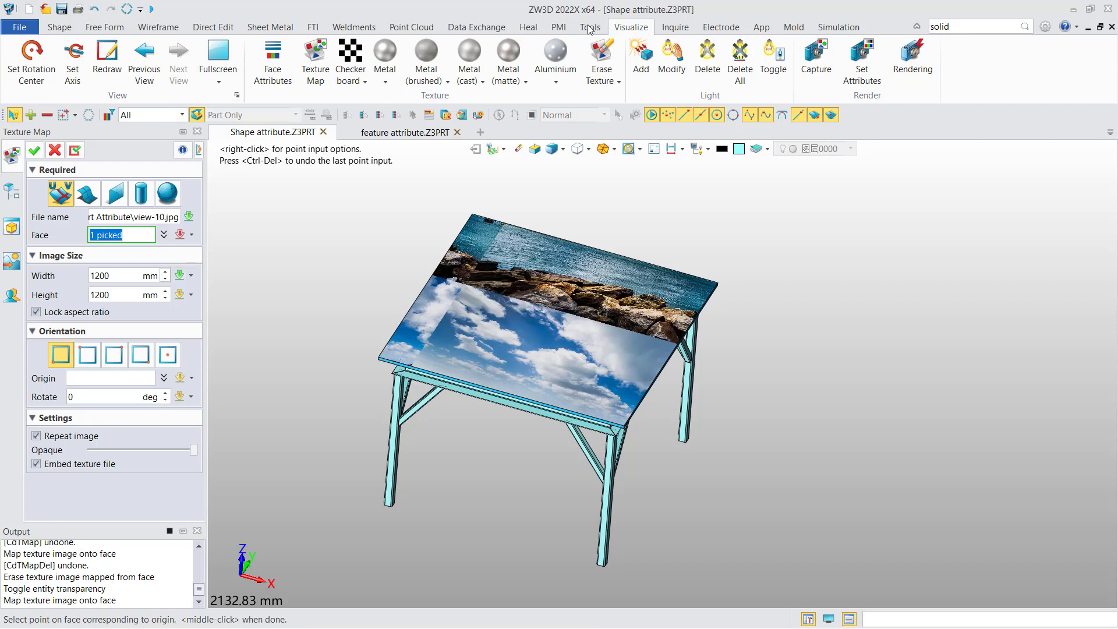
middle_click(591, 30)
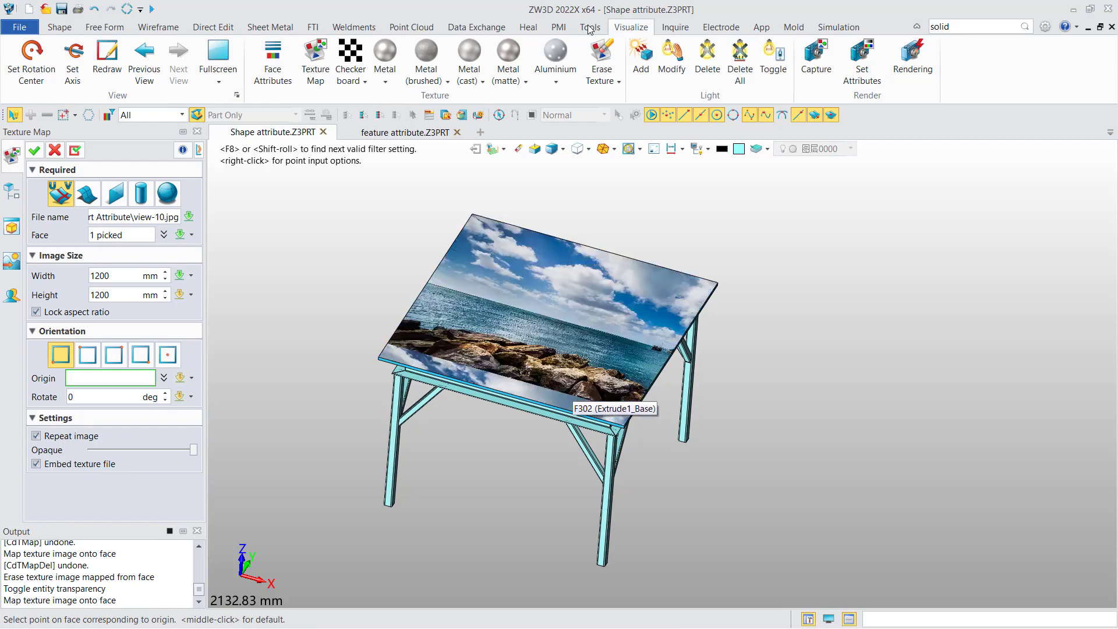
Step: Place the texture origin at the tabletop's front corner, keep the rotation at 0 deg, and confirm the image mapping
click(625, 426)
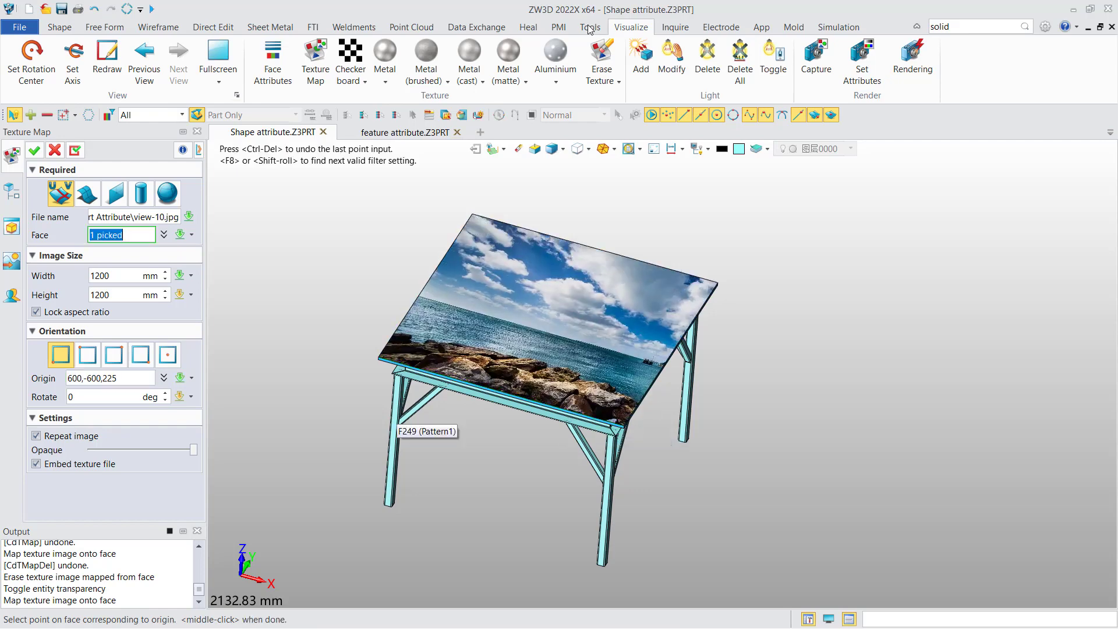
click(165, 394)
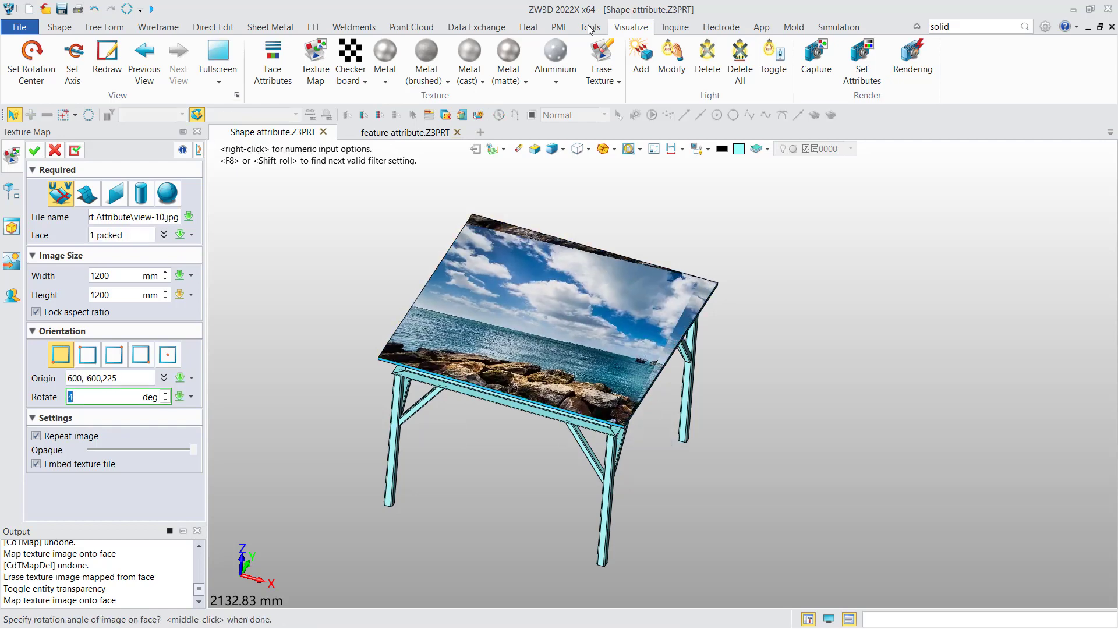
key(Down)
key(Down)
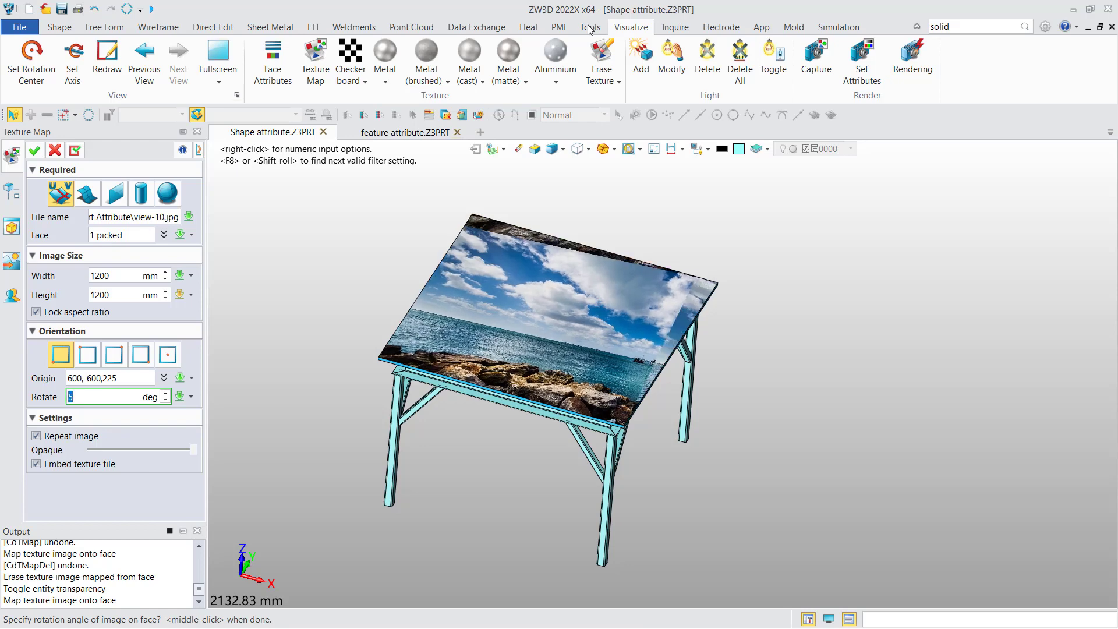
key(Down)
key(Down)
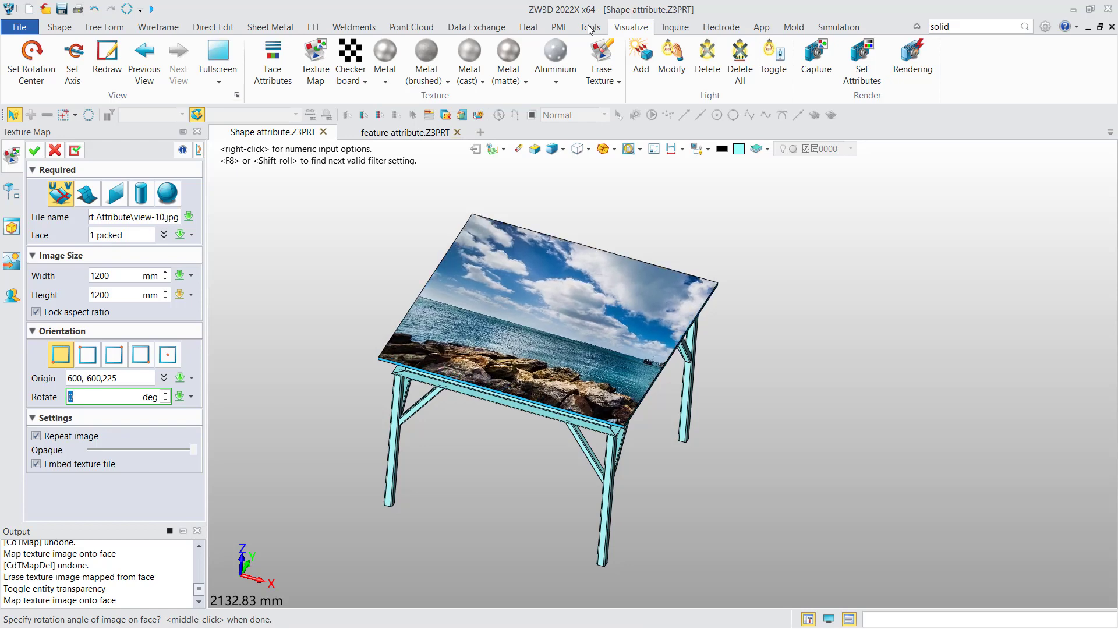
click(74, 397)
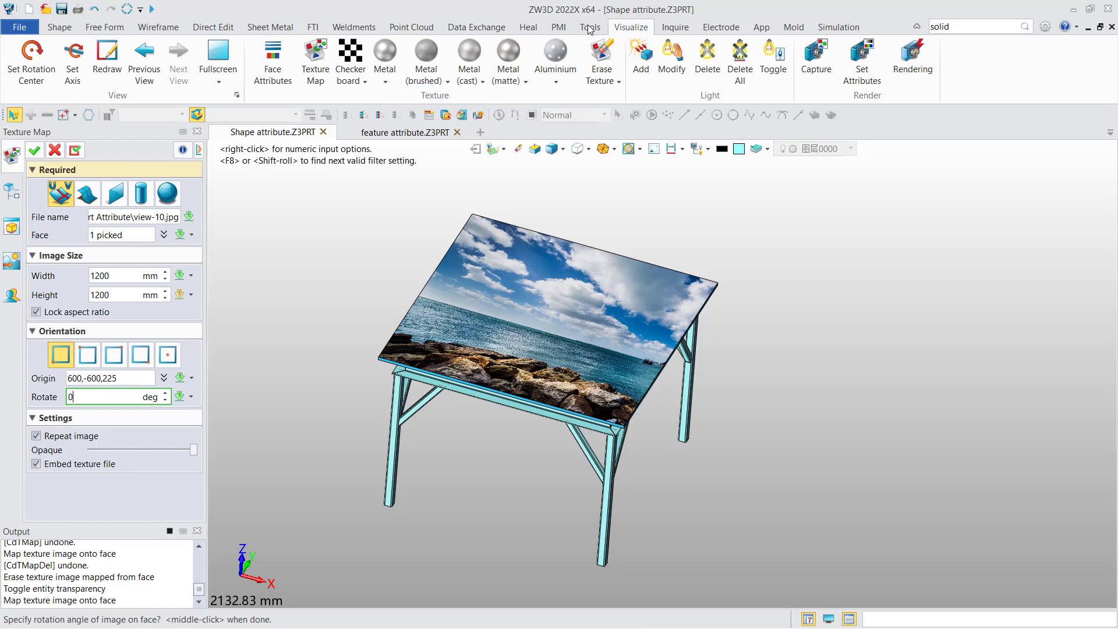
click(34, 150)
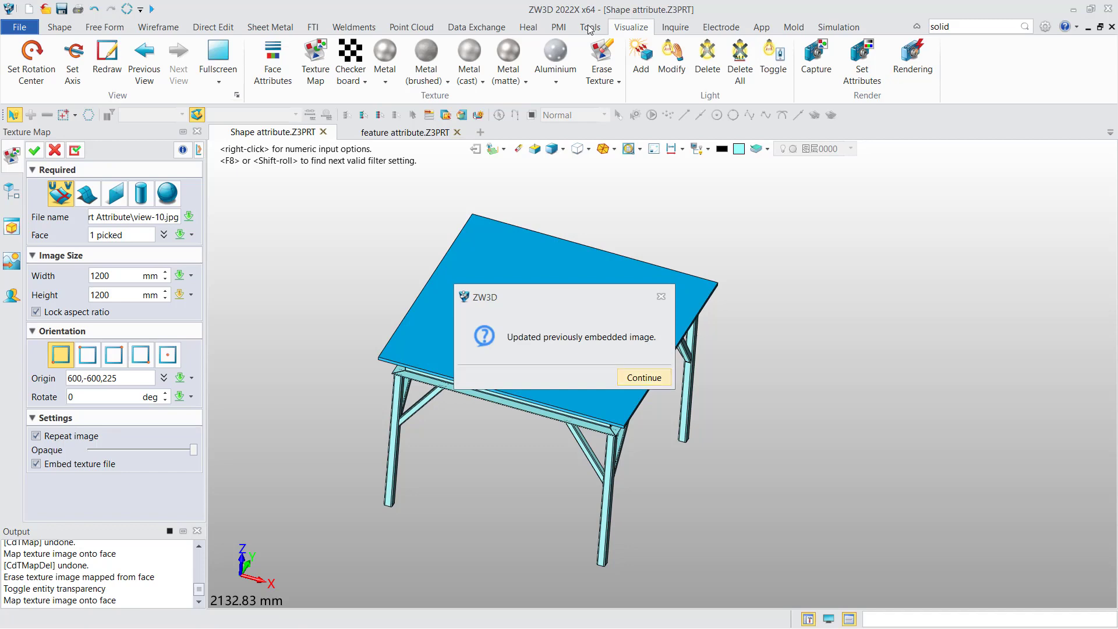
click(643, 377)
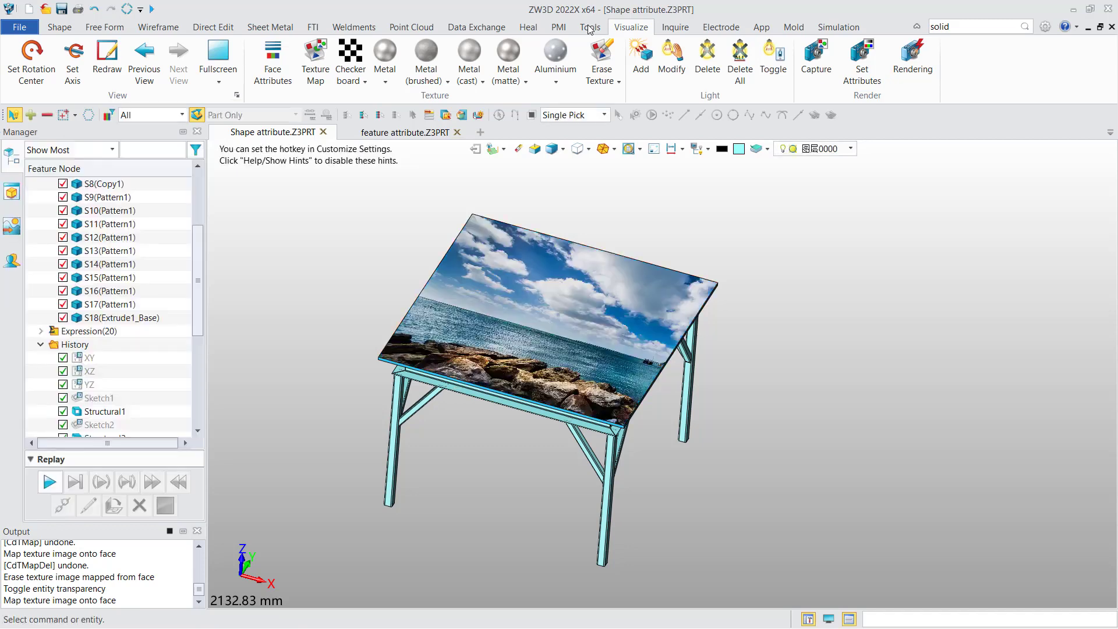
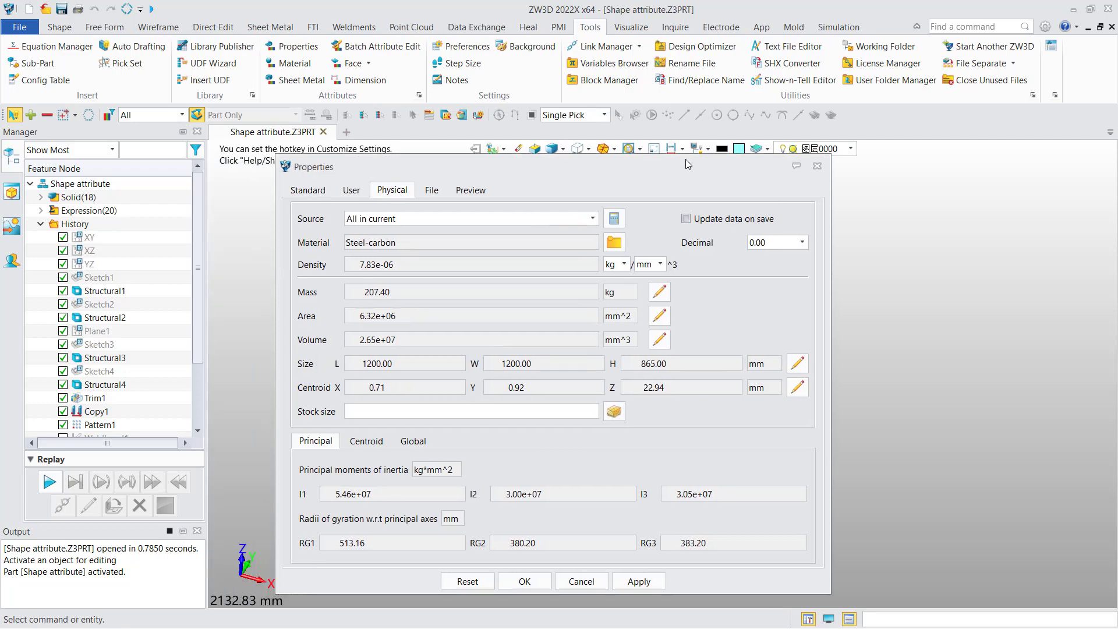
Step: Open the part's properties and fill in the Designer field with the designer's name
click(833, 166)
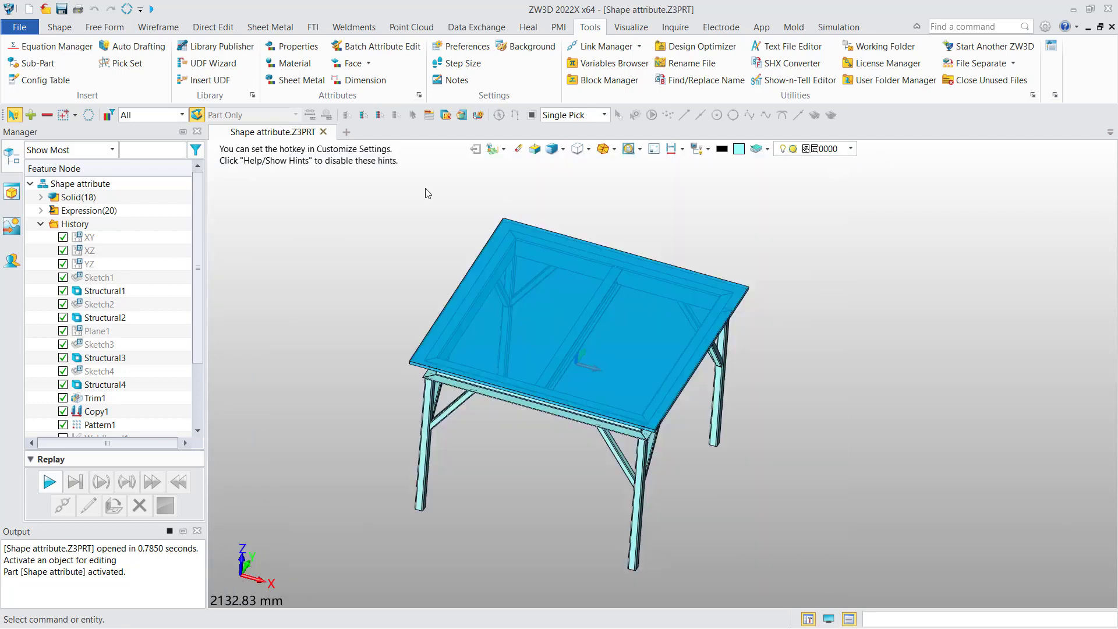
right_click(83, 185)
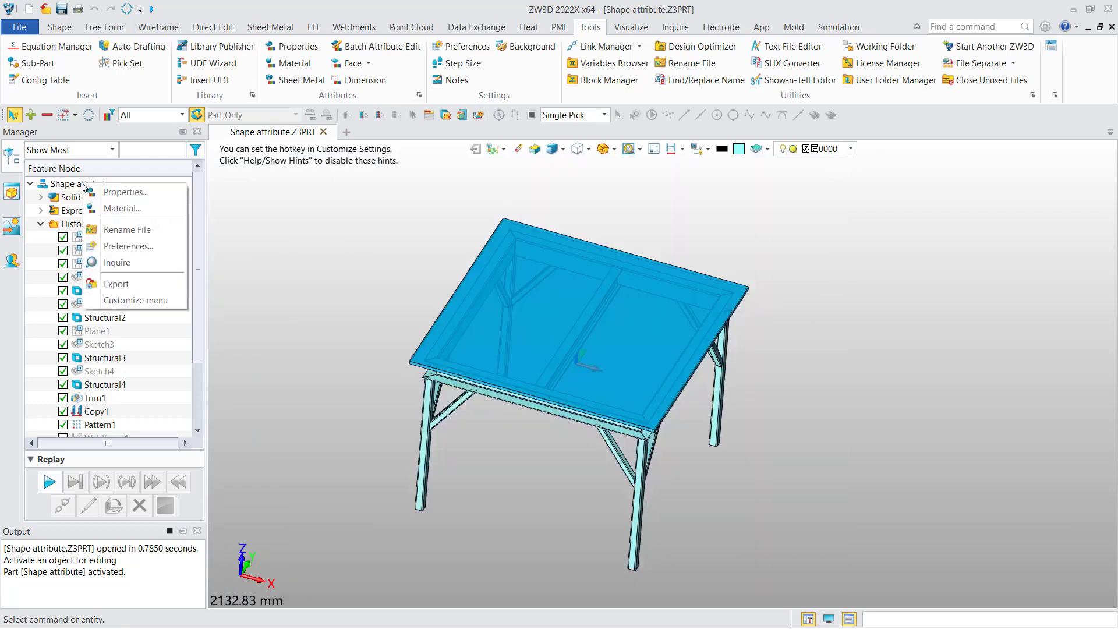
click(114, 197)
drag(471, 168, 558, 152)
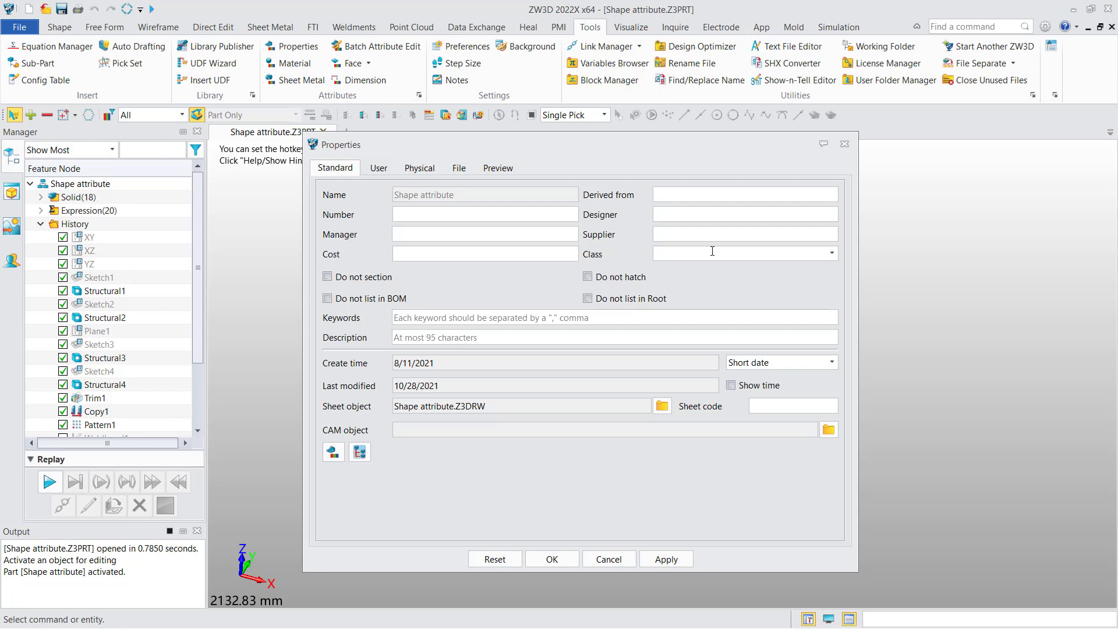
text(LEO ZHANG)
Step: Set the part material to Iron-pure from the material bundles and recalculate the mass properties
click(419, 168)
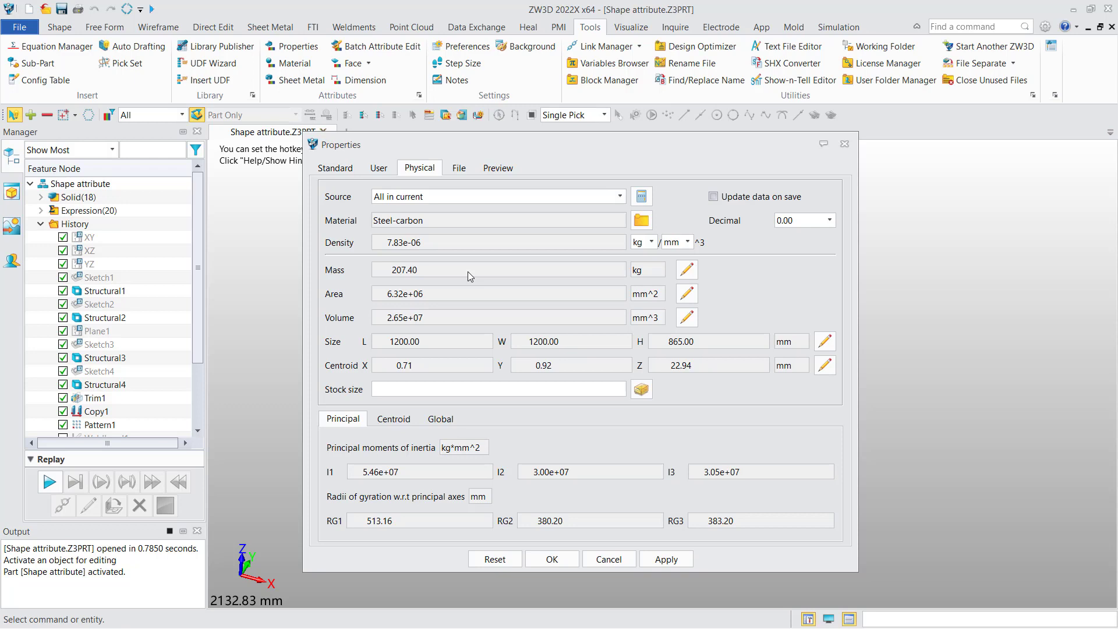
click(641, 220)
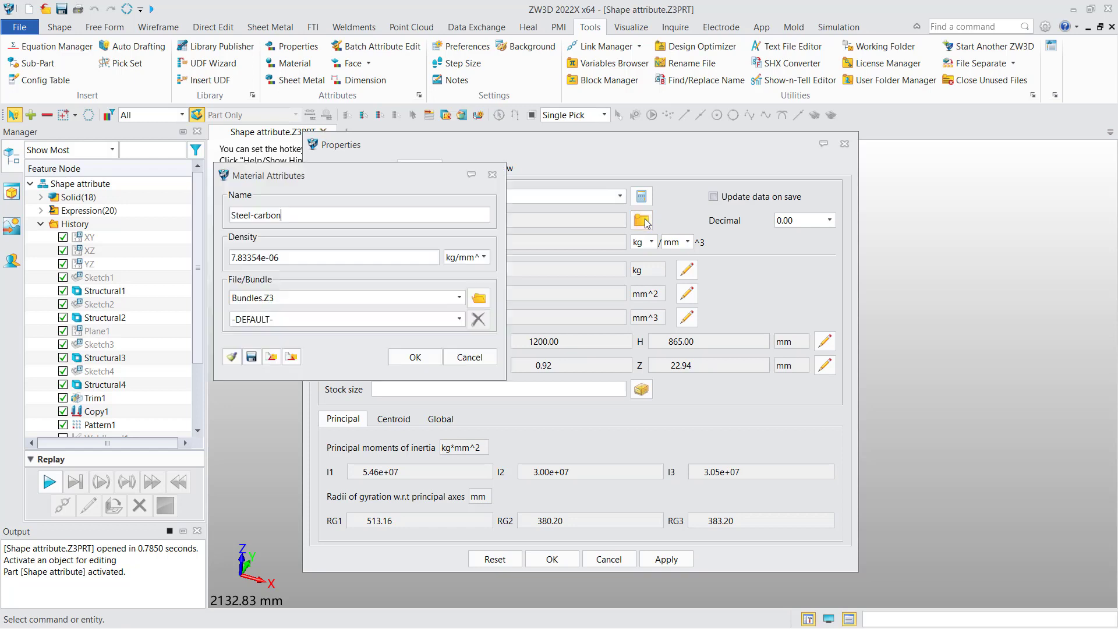
click(459, 319)
drag(460, 350, 463, 383)
scroll(338, 339, up, 1)
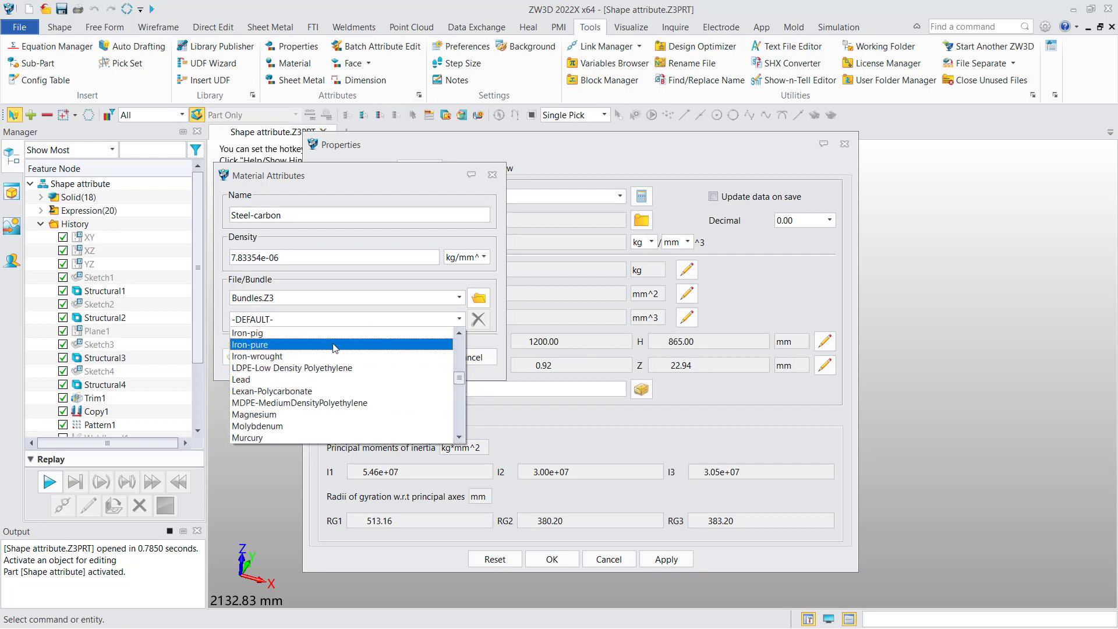
click(335, 345)
click(396, 357)
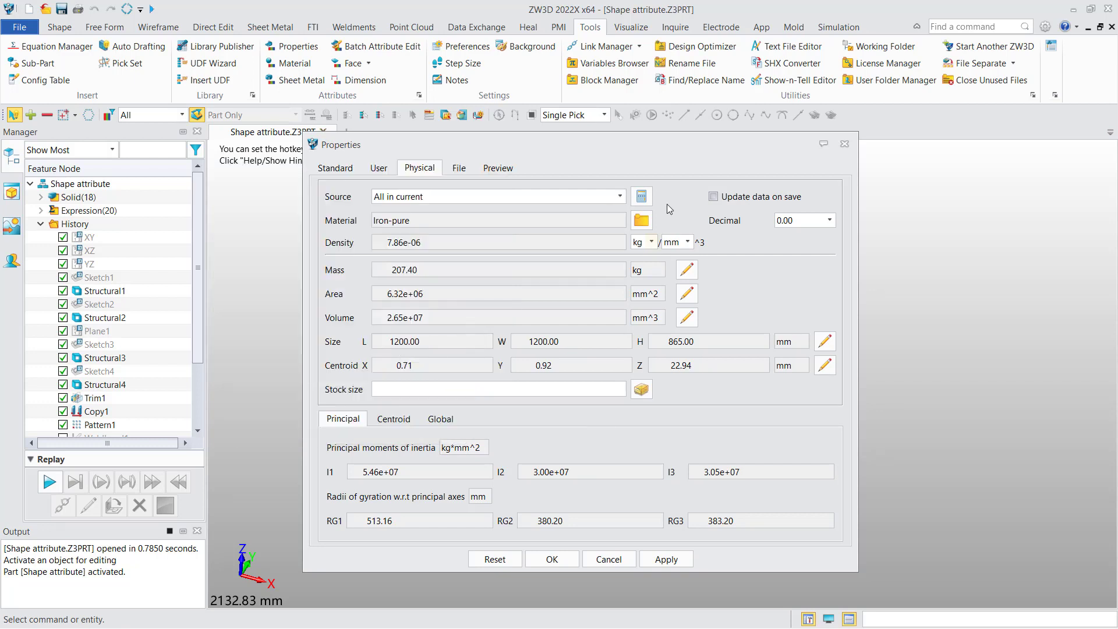
click(642, 198)
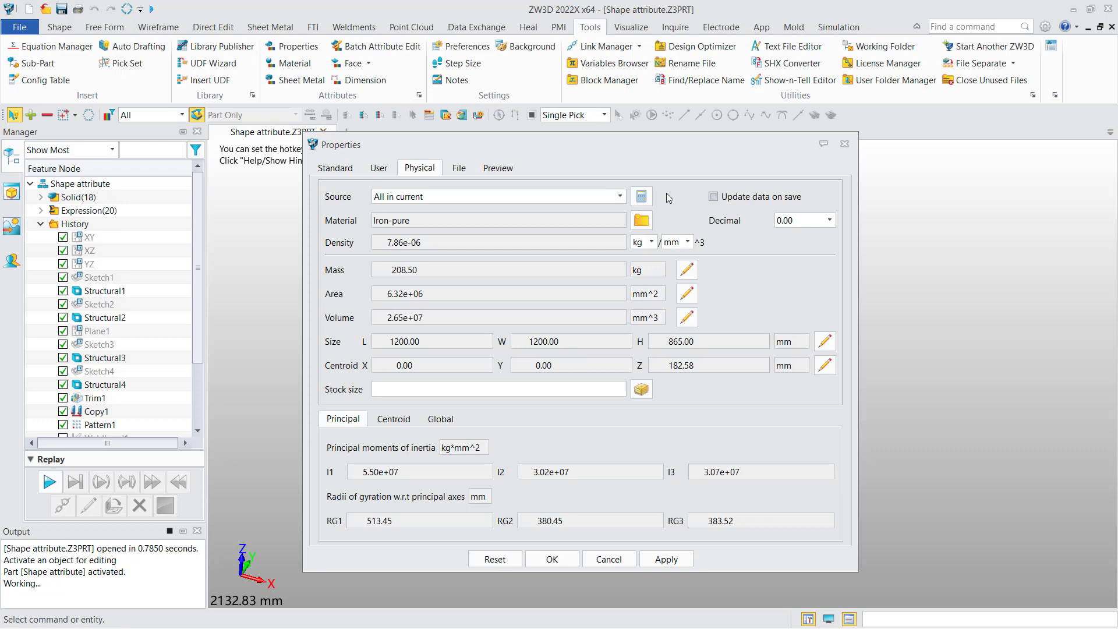
Step: Define a new material named material1 with density 8e-06 and save it as a bundle named material1
click(641, 221)
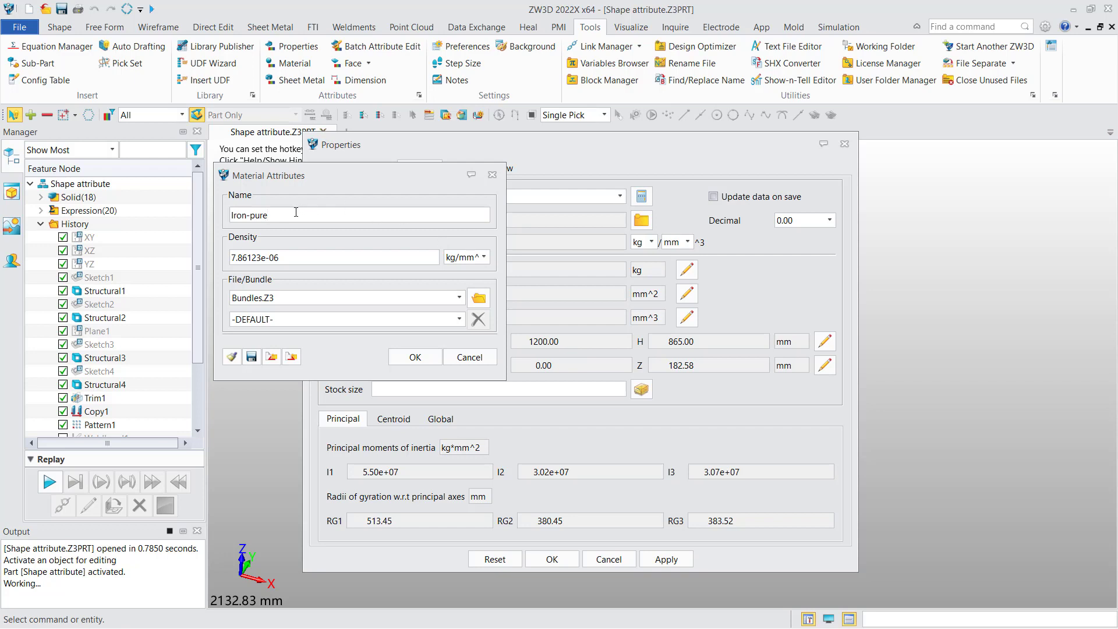
drag(269, 215, 224, 215)
text(MAT)
key(BackSpace)
key(BackSpace)
key(BackSpace)
text(material1)
drag(260, 257, 226, 258)
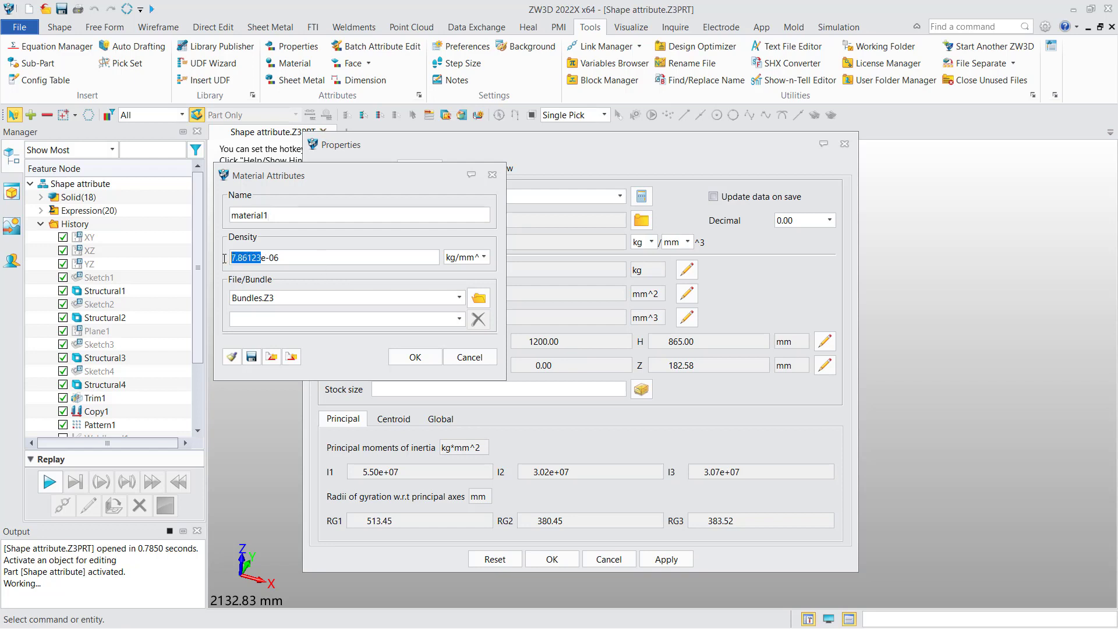
text(8)
click(251, 357)
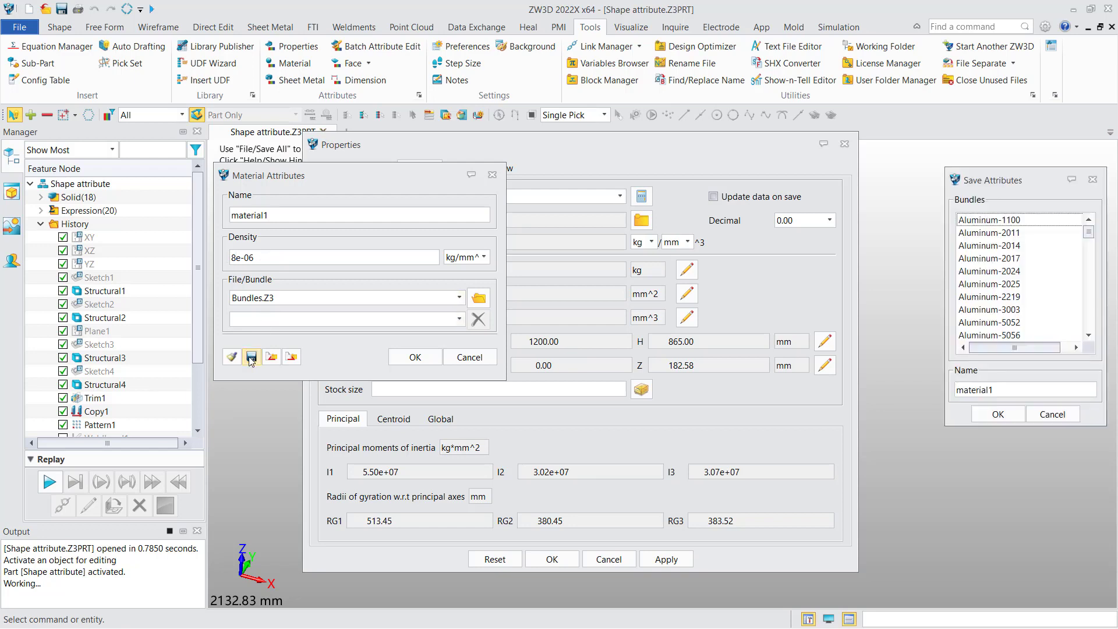
click(996, 414)
Step: Select the material1 bundle and export the bundle file as Materials.txt into New Folder
click(459, 319)
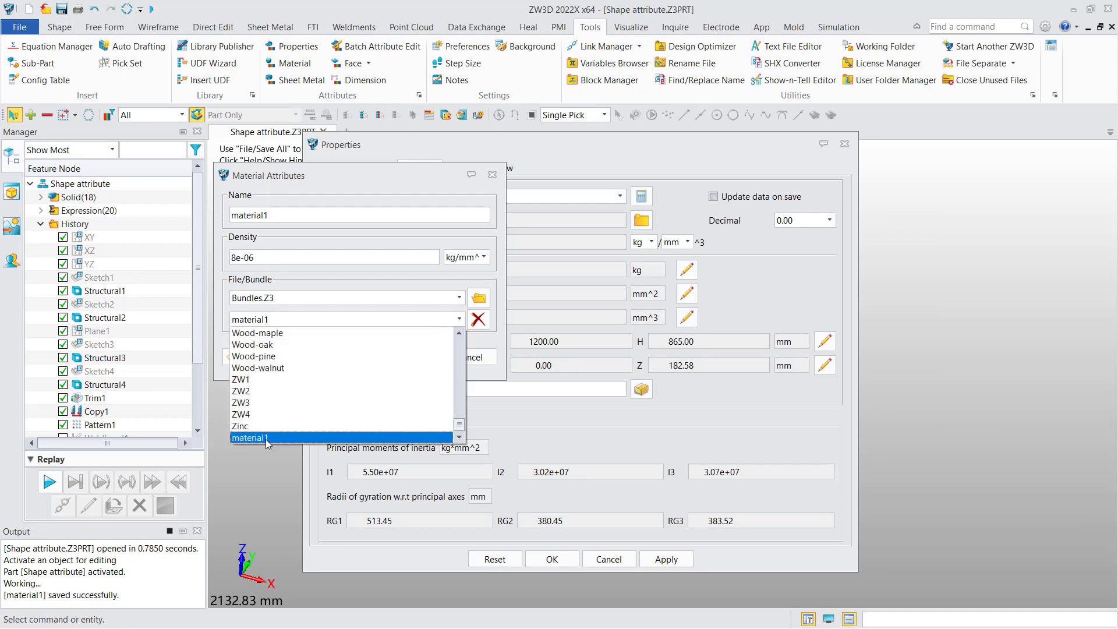
click(392, 318)
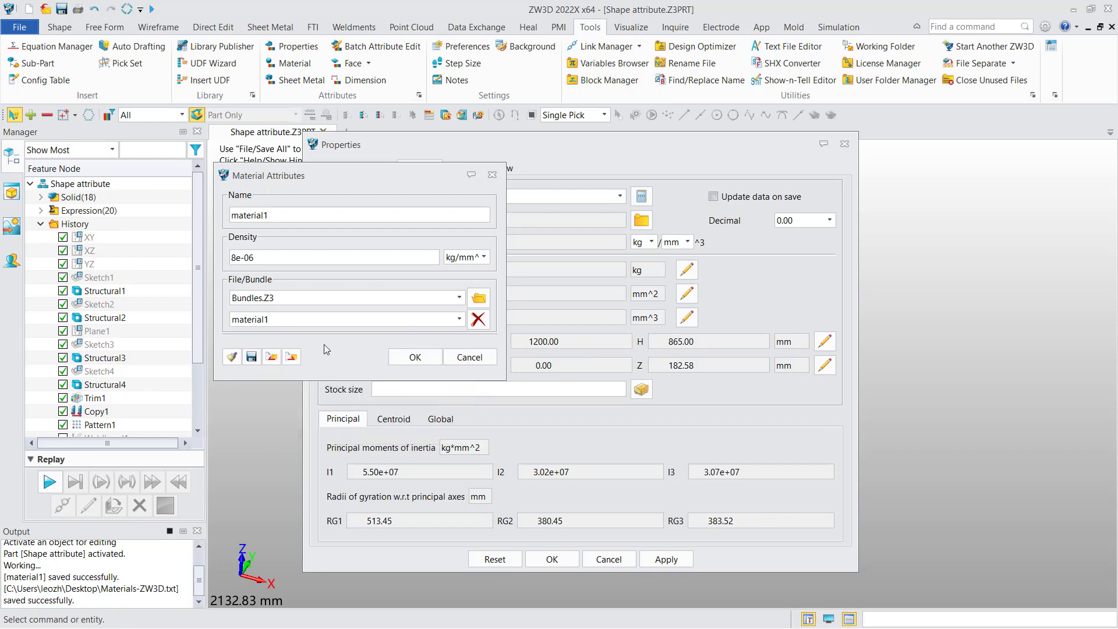
click(292, 359)
double_click(402, 360)
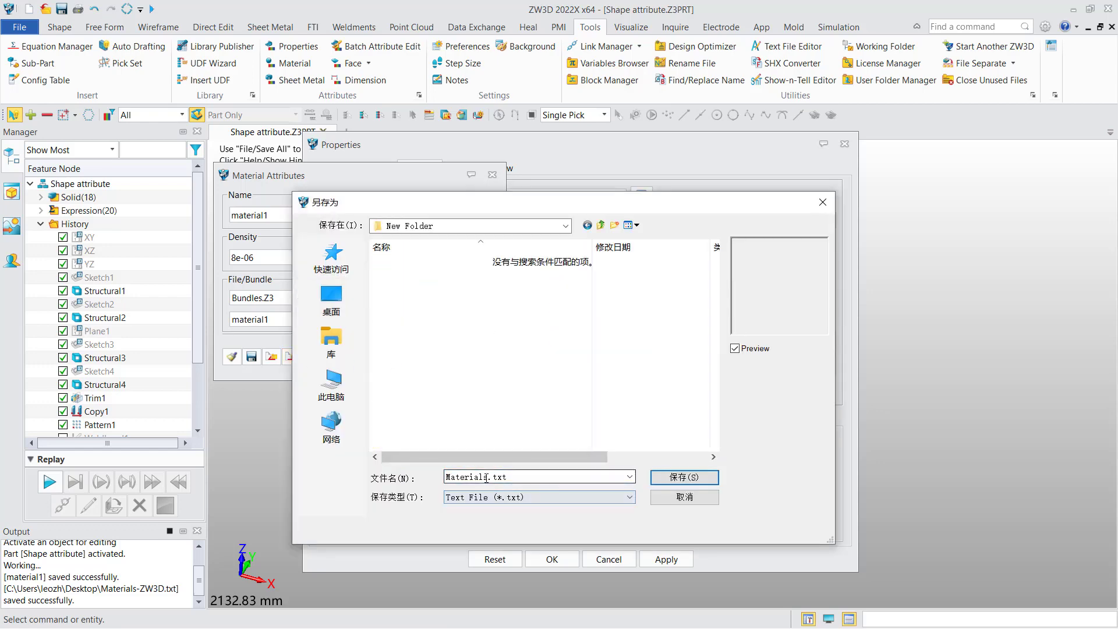
double_click(487, 478)
click(664, 480)
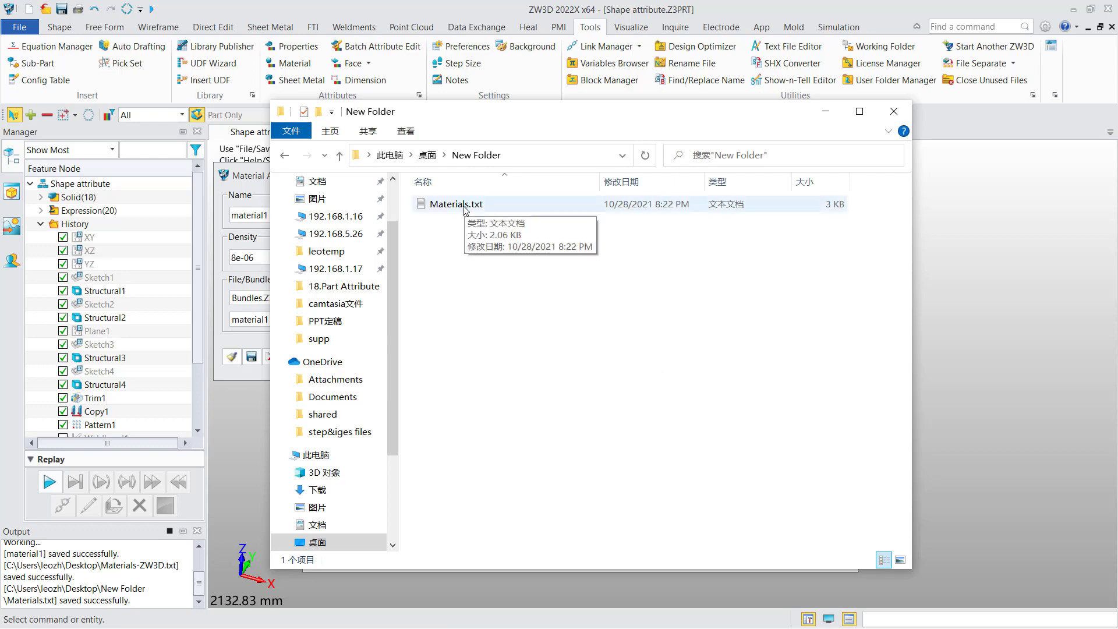
Step: Open Materials.txt in a text editor and duplicate the material1 line three times at the end of the list
right_click(465, 209)
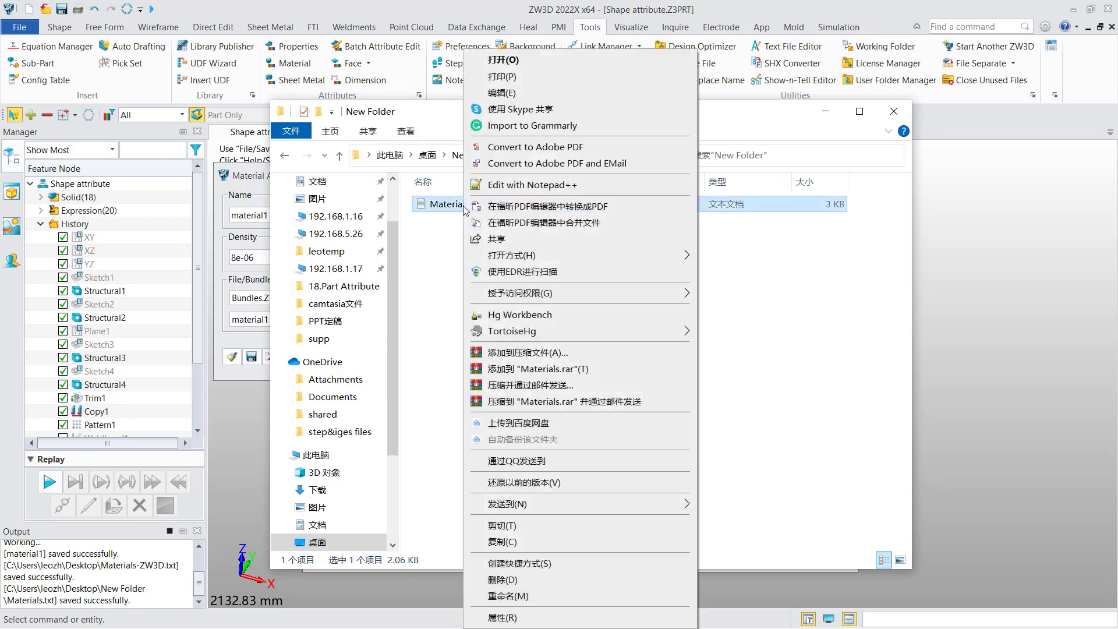
click(492, 60)
drag(574, 92, 604, 80)
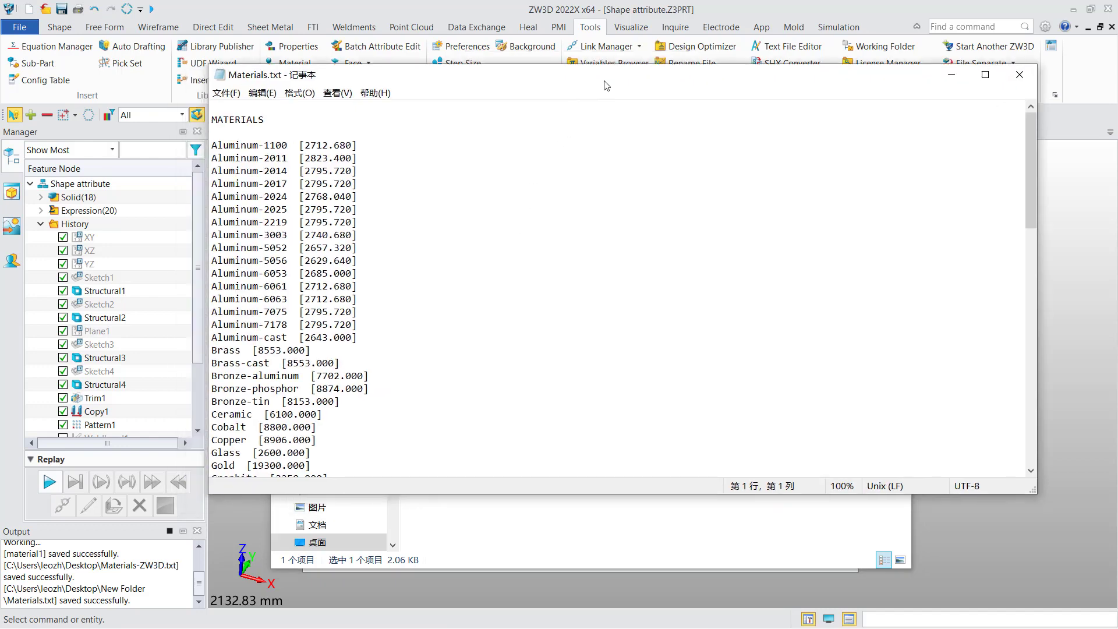
drag(1029, 176, 1039, 445)
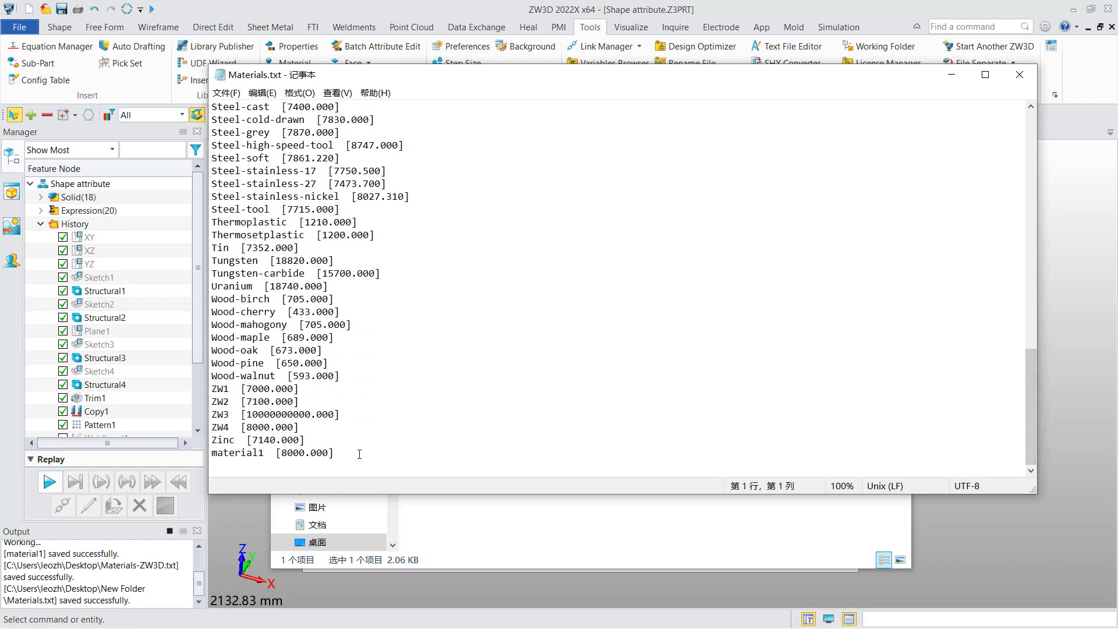
drag(358, 453, 202, 457)
key(ctrl+c)
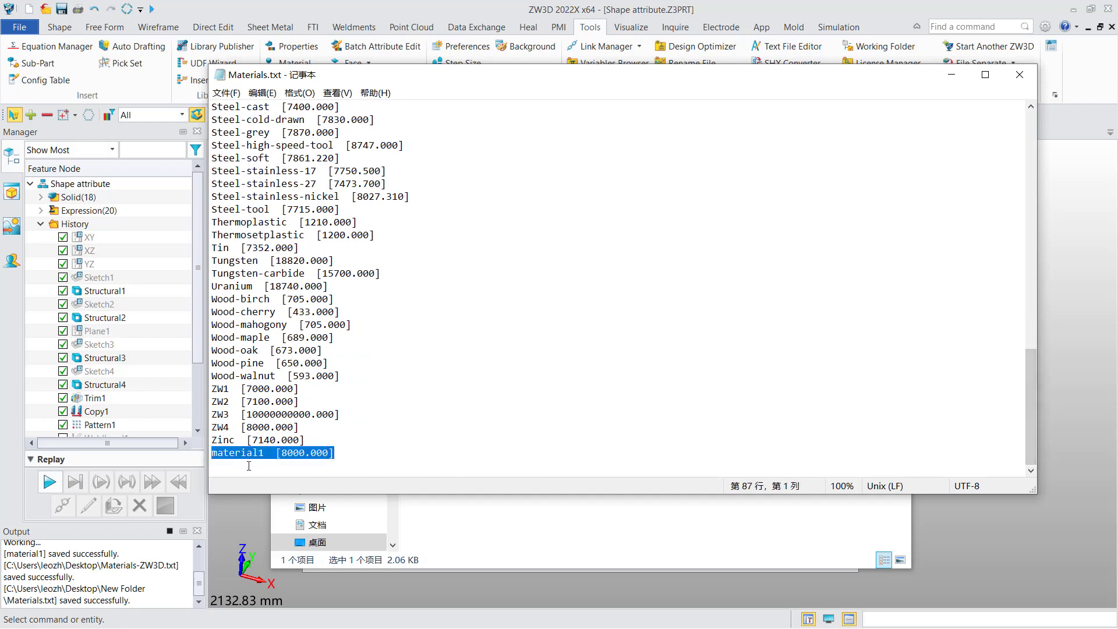
key(End)
key(Return)
key(ctrl+v)
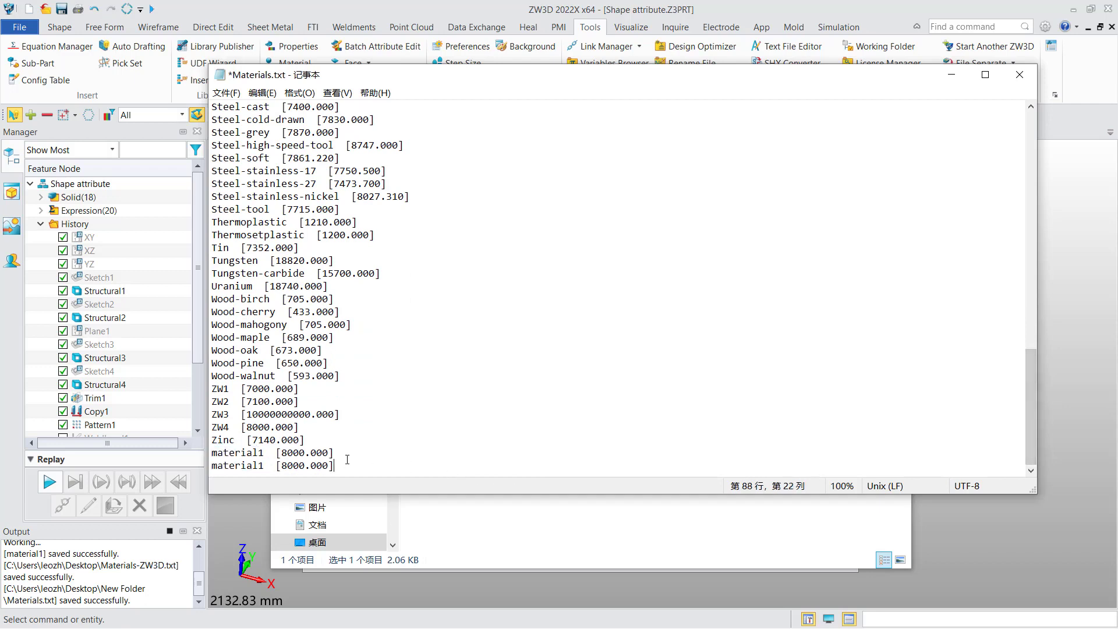
key(Return)
key(ctrl+v)
key(Return)
key(ctrl+v)
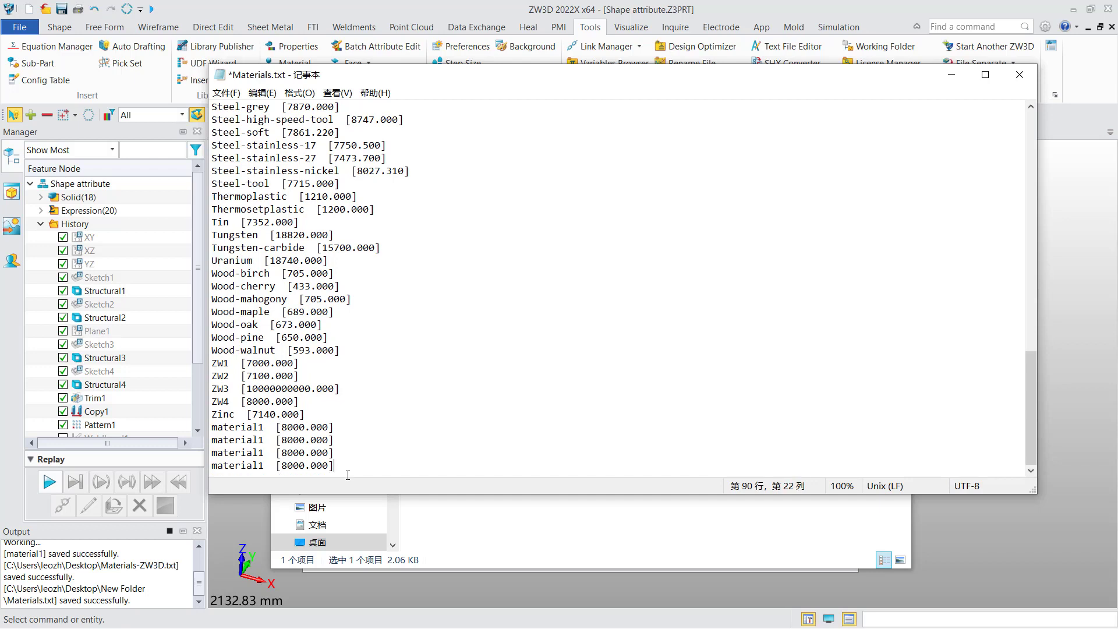
Step: Rename the copied lines material2, material3 and material4, edit their density values, then save and close the file
click(263, 440)
key(BackSpace)
text(2)
drag(265, 455, 259, 453)
text(3)
key(Down)
key(BackSpace)
text(4)
click(287, 428)
drag(288, 441, 282, 466)
text(9)
text(9)
text(5)
click(293, 466)
text(100)
click(376, 453)
key(ctrl+s)
click(1019, 74)
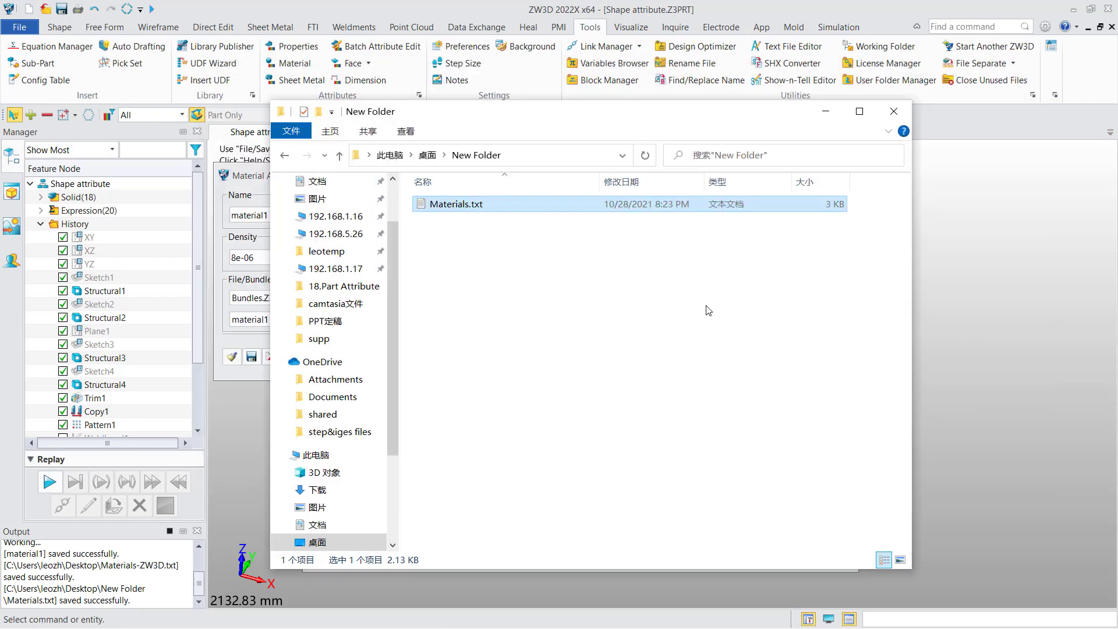
Step: Import the edited Materials.txt bundle file, check the new materials in the bundle list, and close both dialogs
click(825, 111)
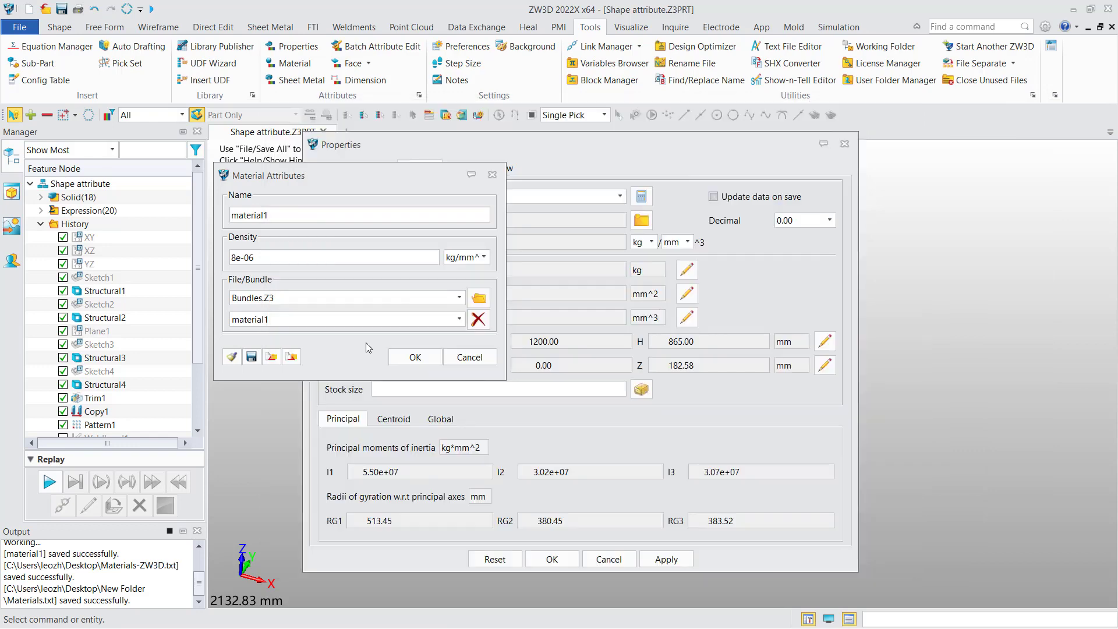
click(270, 359)
click(412, 262)
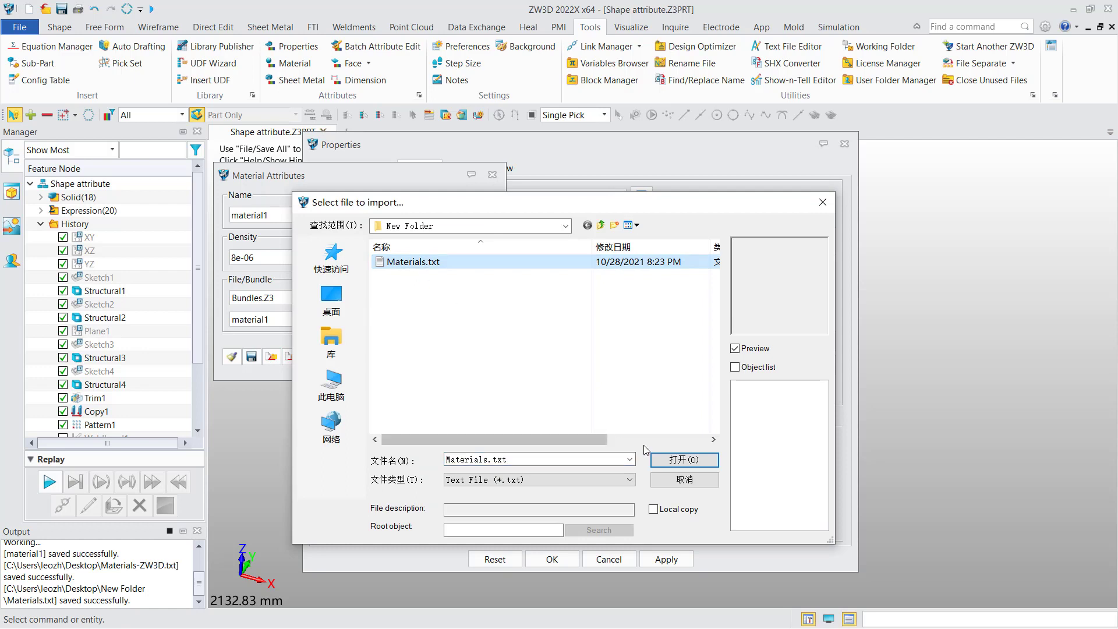
click(685, 460)
click(544, 379)
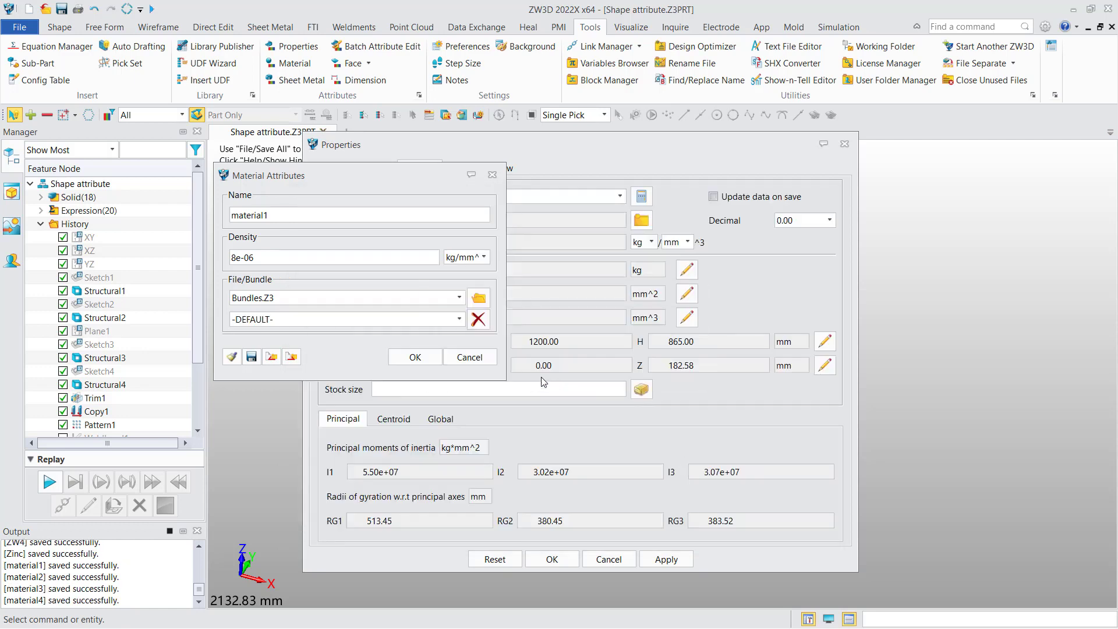
click(460, 319)
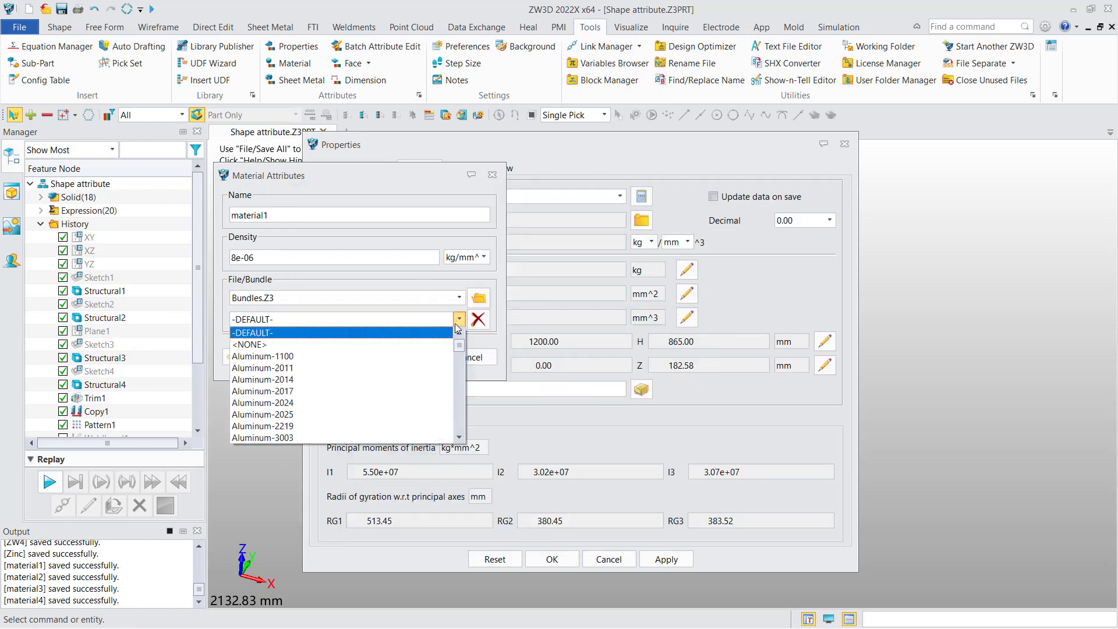
drag(460, 349, 460, 434)
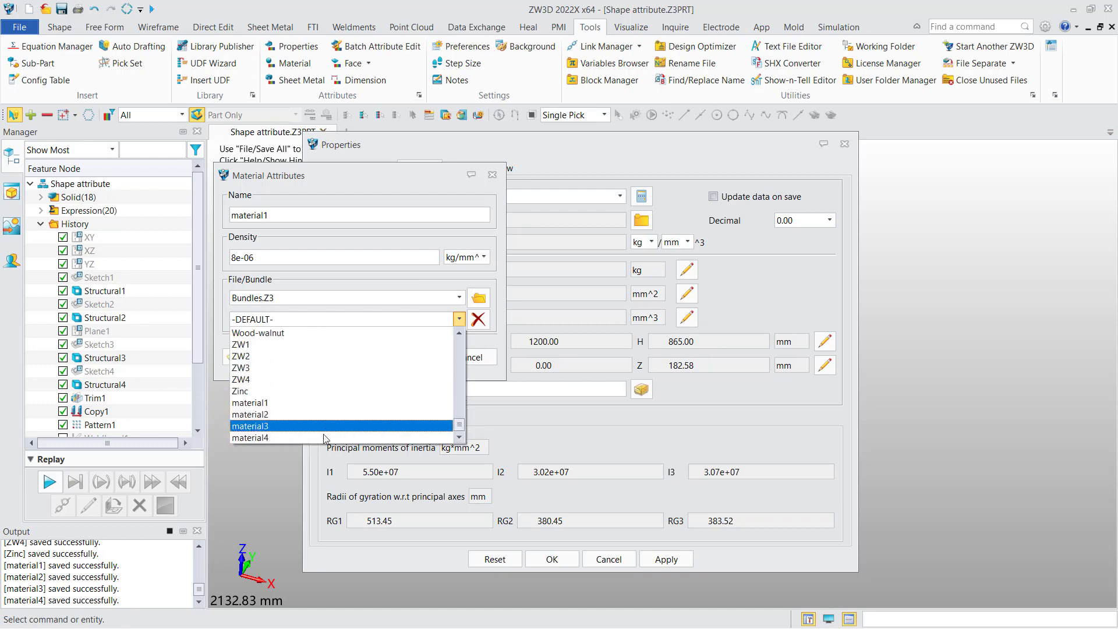
click(459, 319)
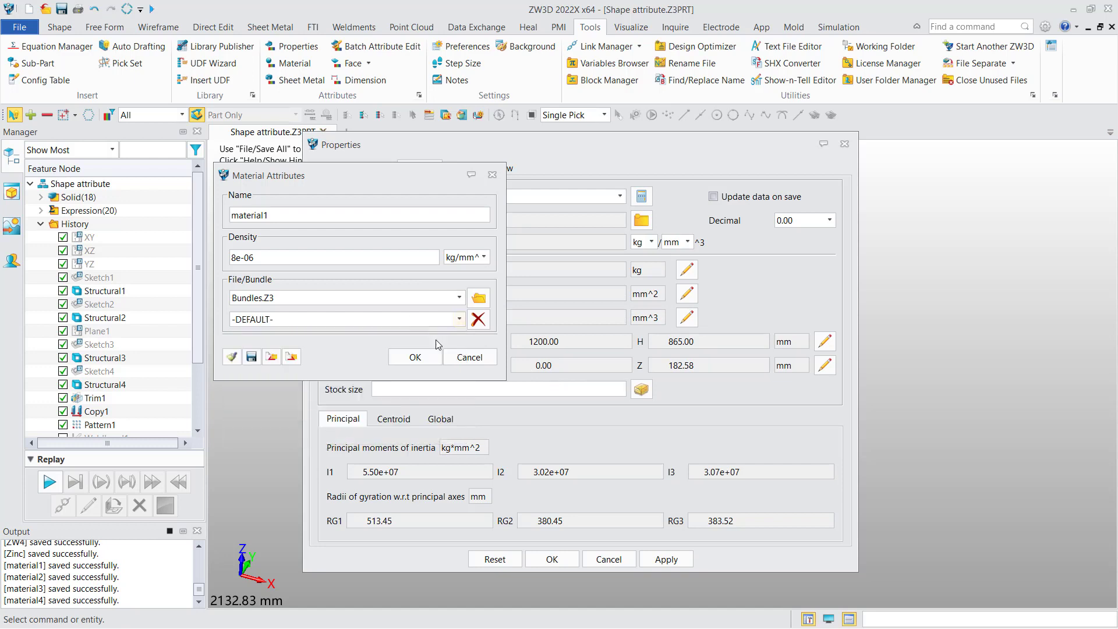
click(431, 356)
click(553, 558)
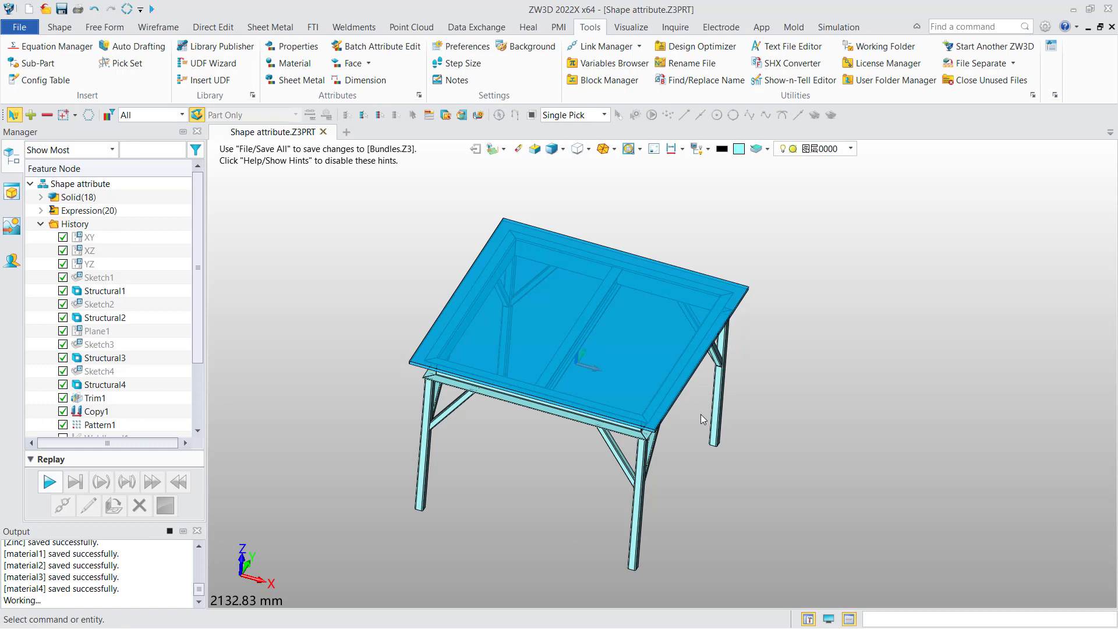
Step: Create a 2D sheet from the A3_H(ISO) - ZWSOFT template and place the default view
right_click(908, 414)
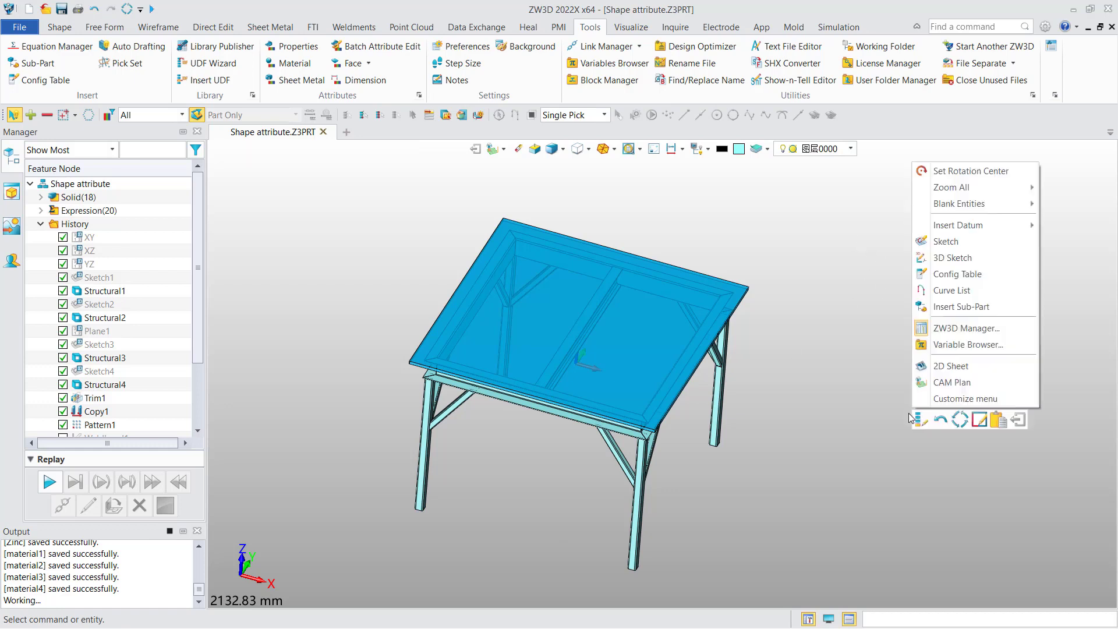
click(942, 367)
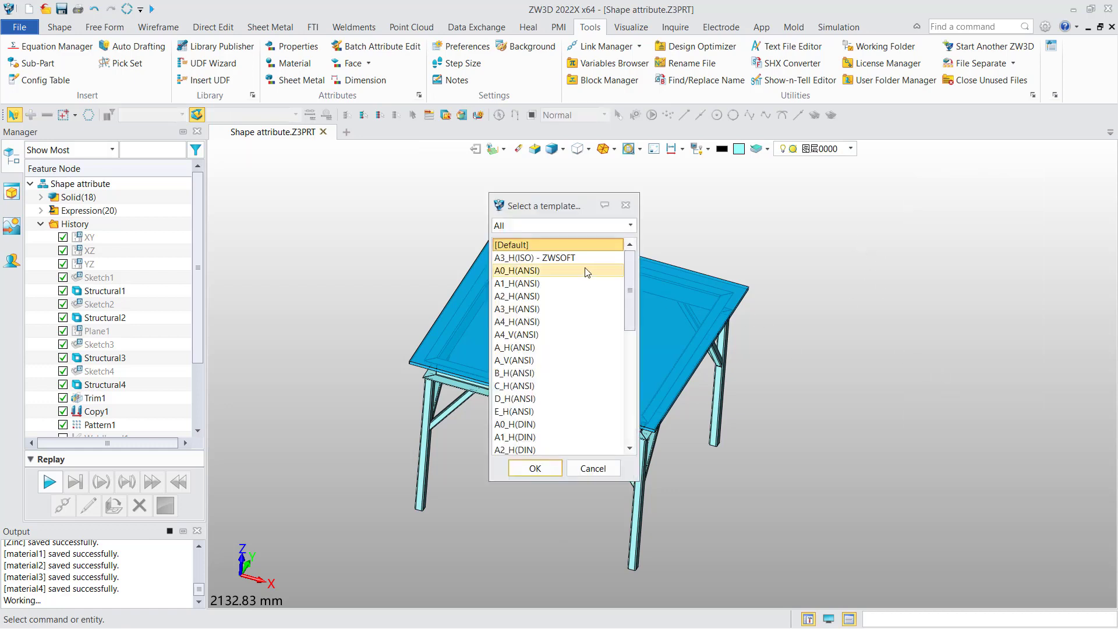
click(549, 469)
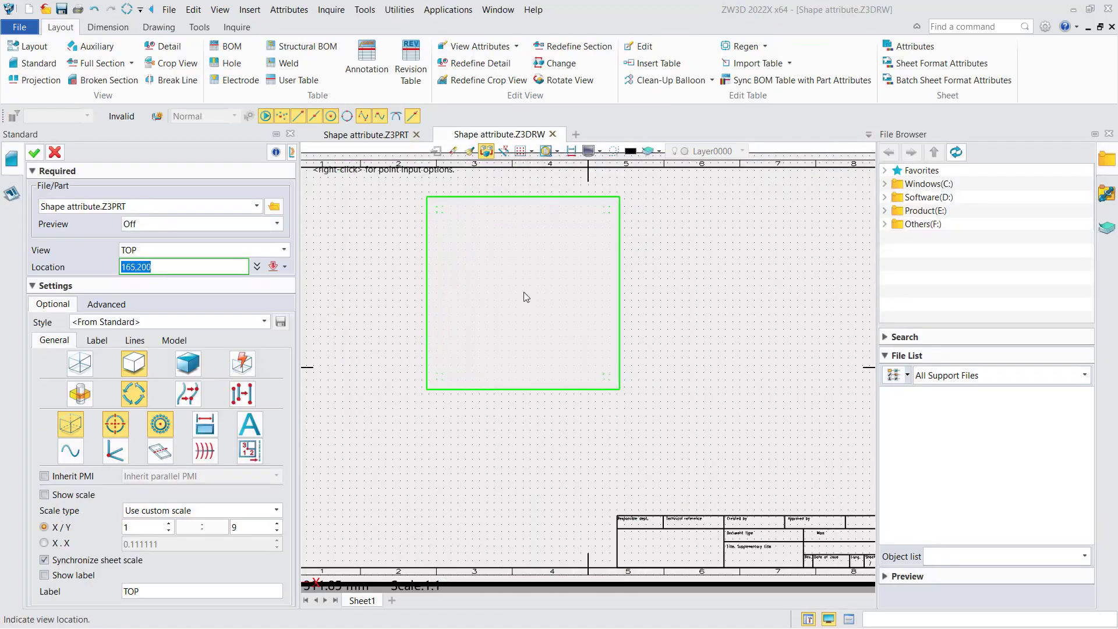
click(523, 292)
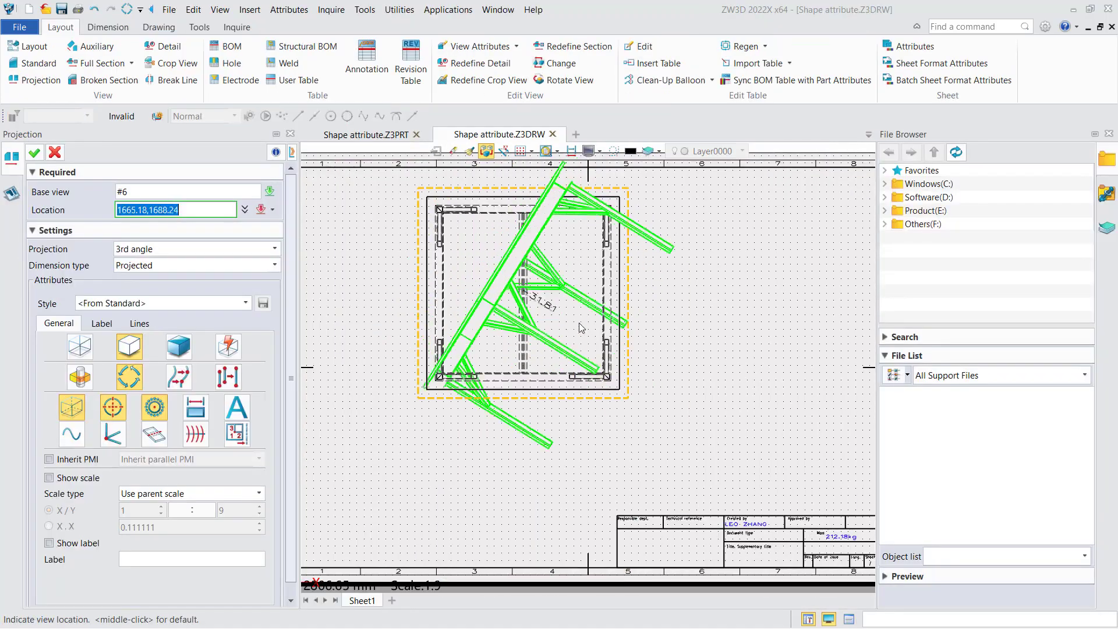
middle_click(591, 336)
scroll(700, 414, up, 5)
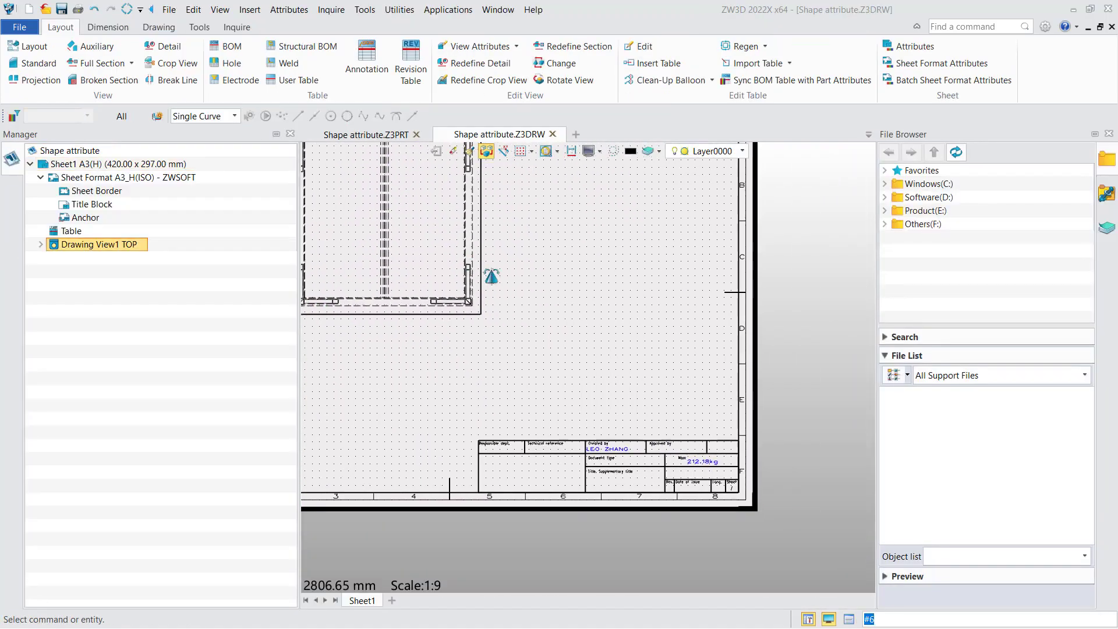
Step: Inspect the title block's Created by and Mass fields and the placeholders in the title block sketch
scroll(646, 413, up, 2)
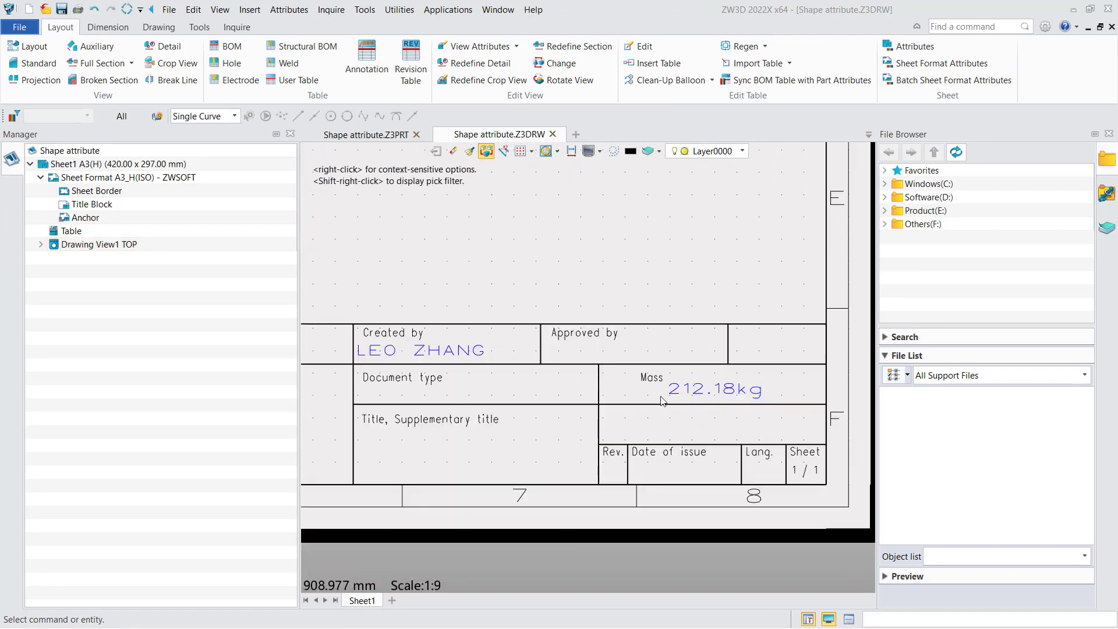
middle_drag(476, 377, 522, 381)
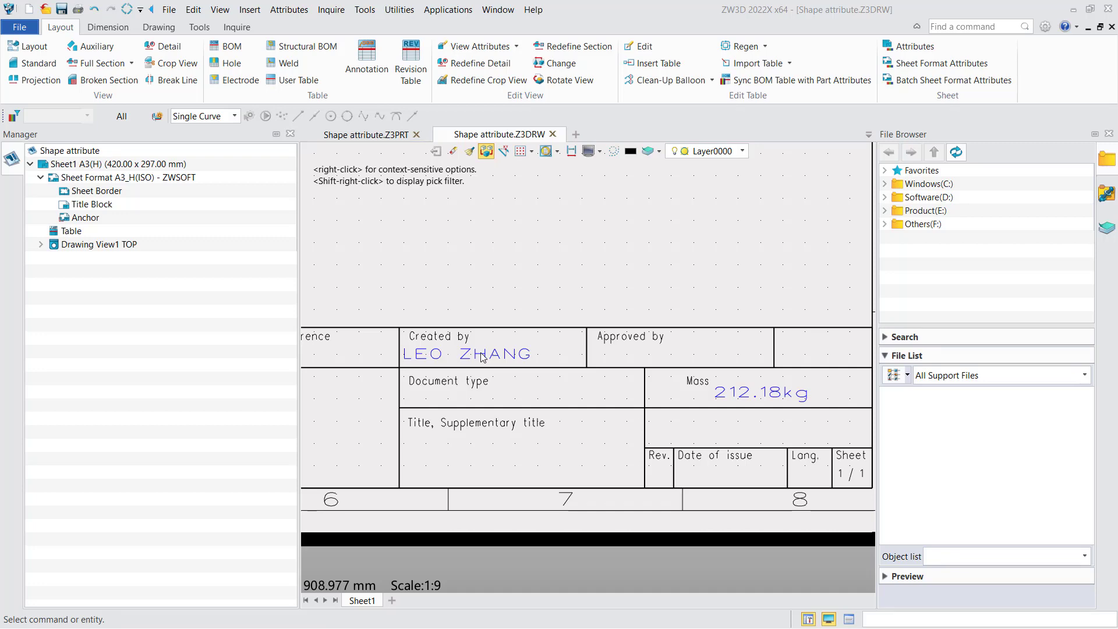
double_click(93, 205)
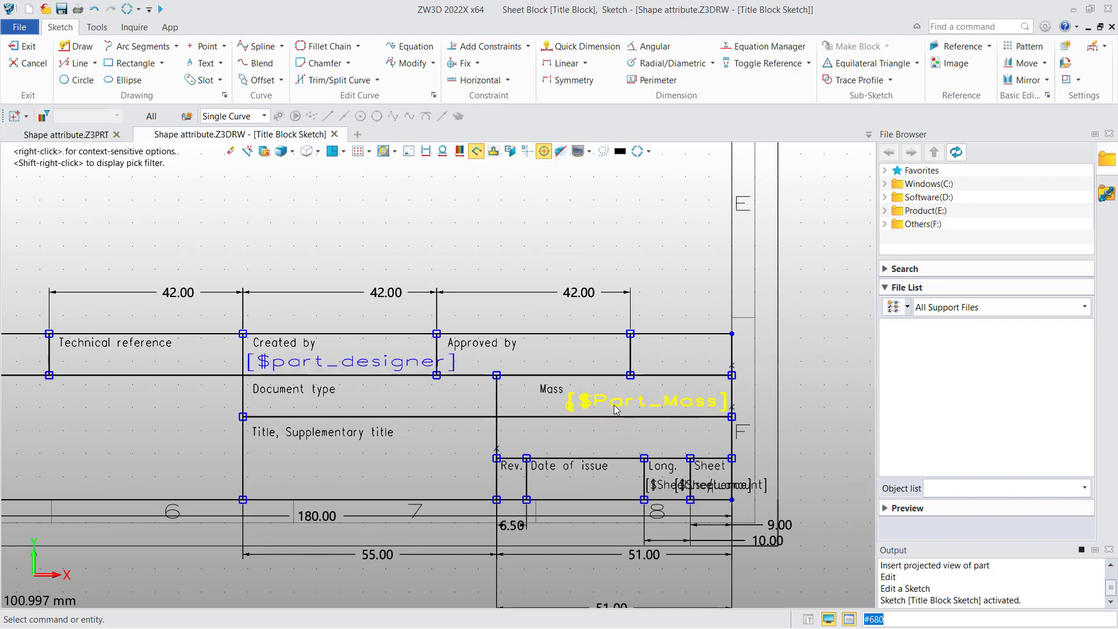
right_click(569, 227)
click(634, 195)
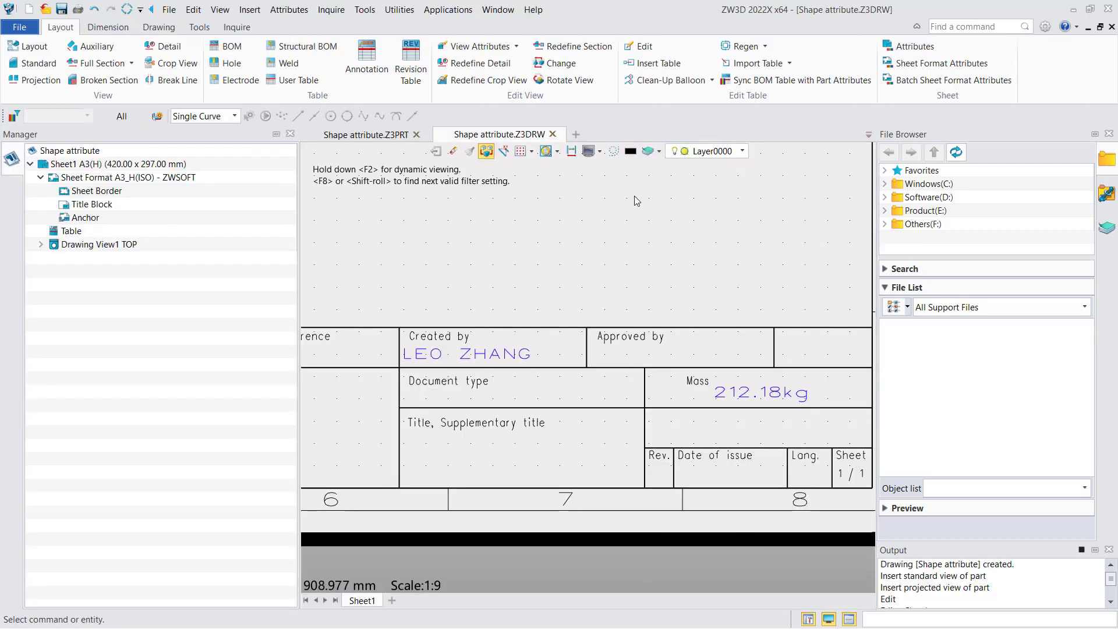
Step: Close the drawing without saving the modified documents
click(553, 135)
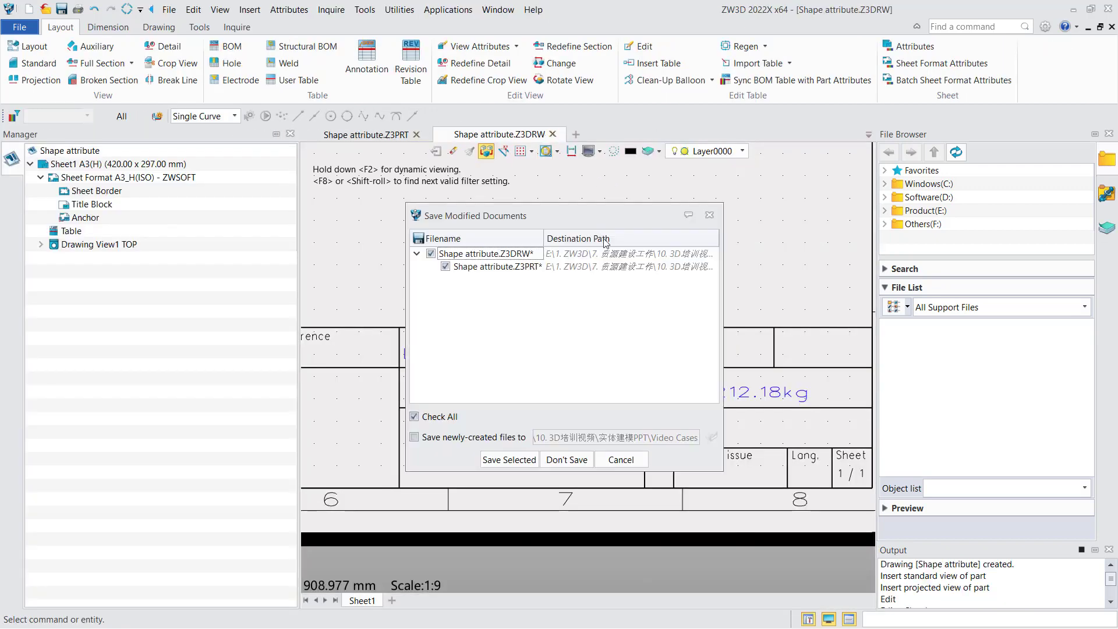
click(567, 460)
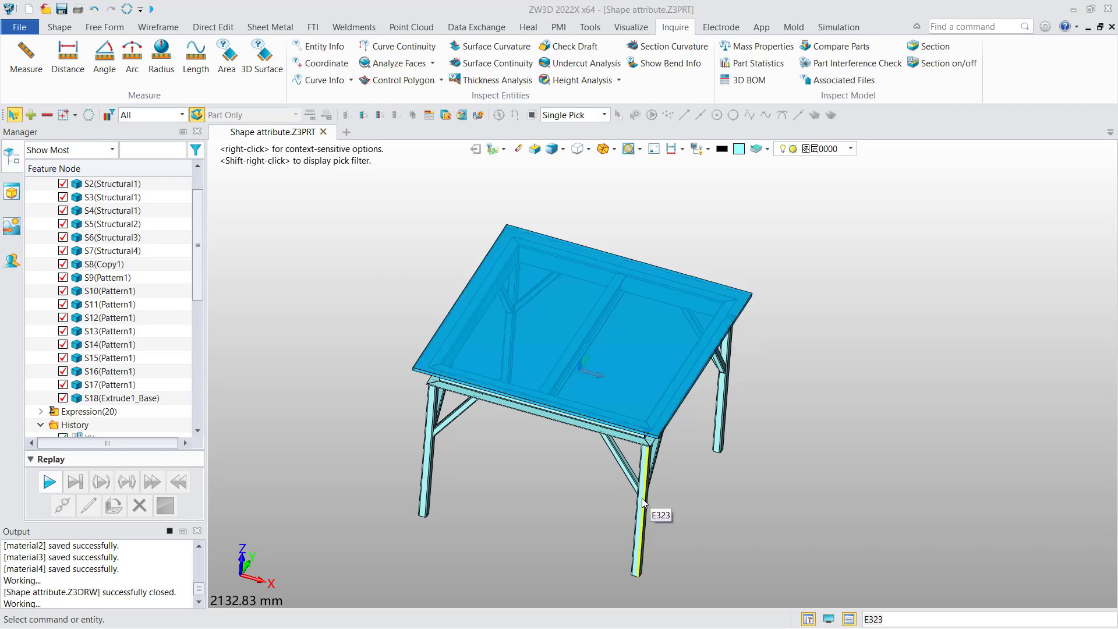
Step: Assign the Glass material from the Bundles.Z3 bundle to the tabletop solid S18 through its shape attributes
drag(202, 264, 202, 275)
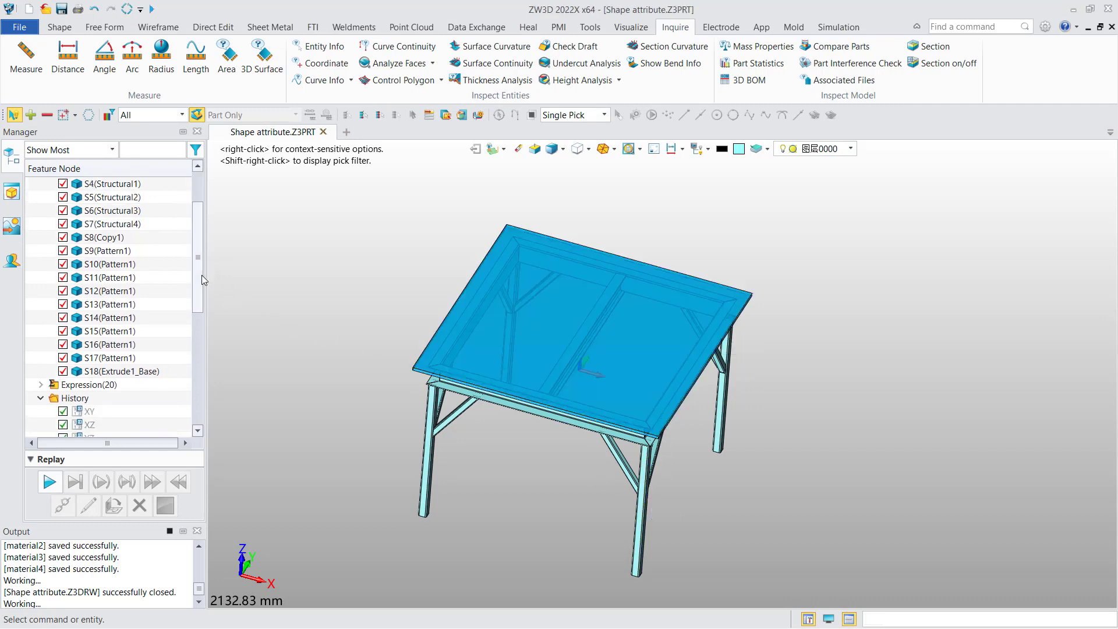
right_click(139, 375)
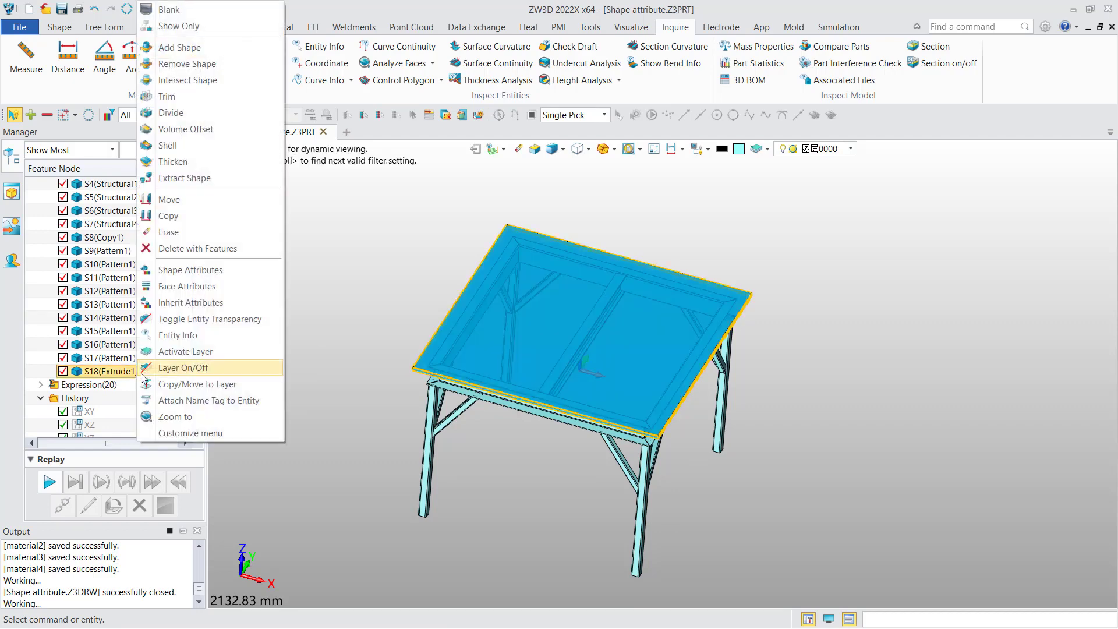
click(211, 271)
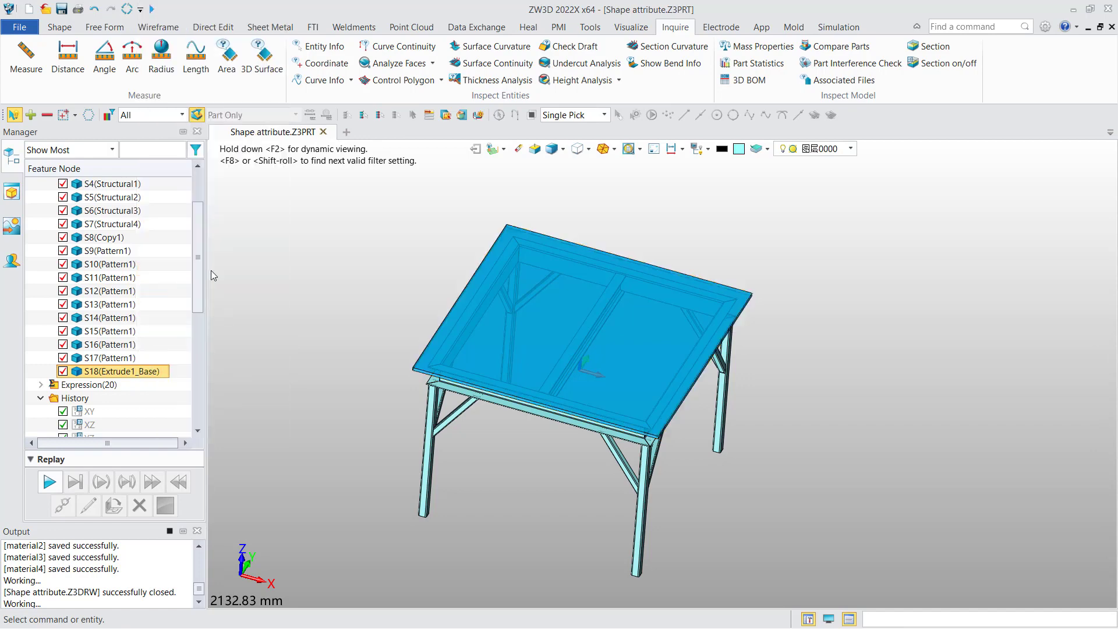
click(331, 199)
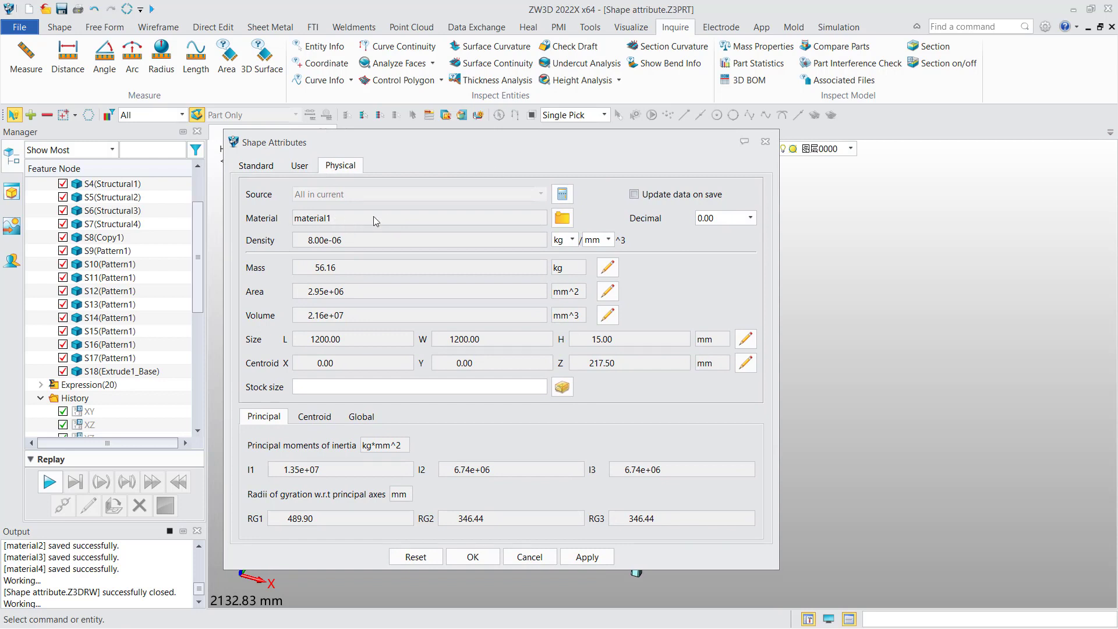
click(562, 219)
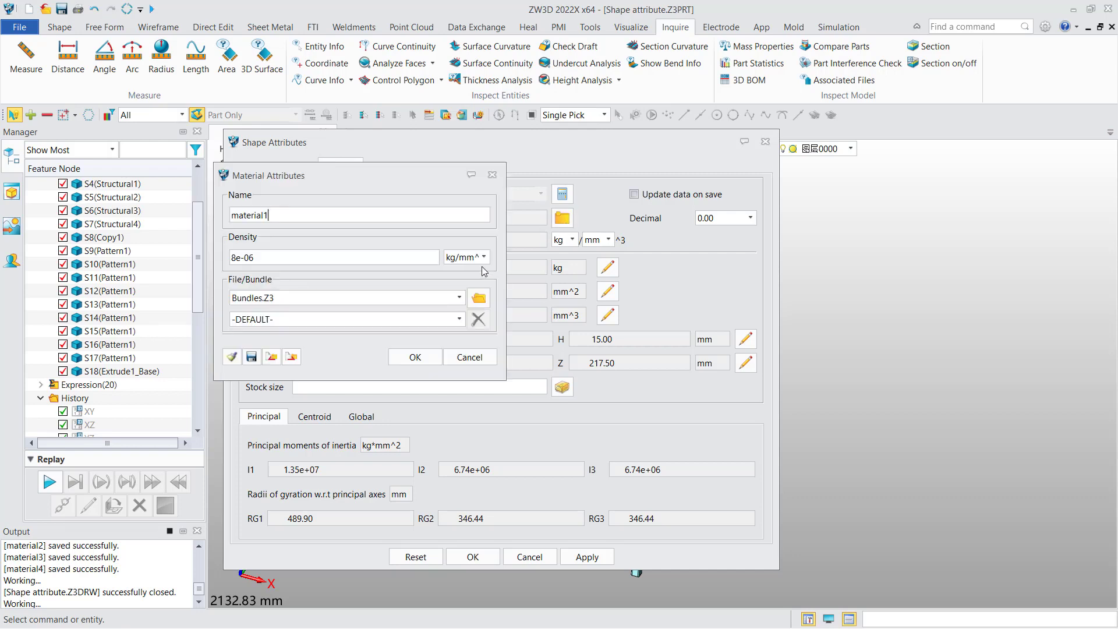
click(460, 318)
drag(463, 348, 463, 371)
click(342, 414)
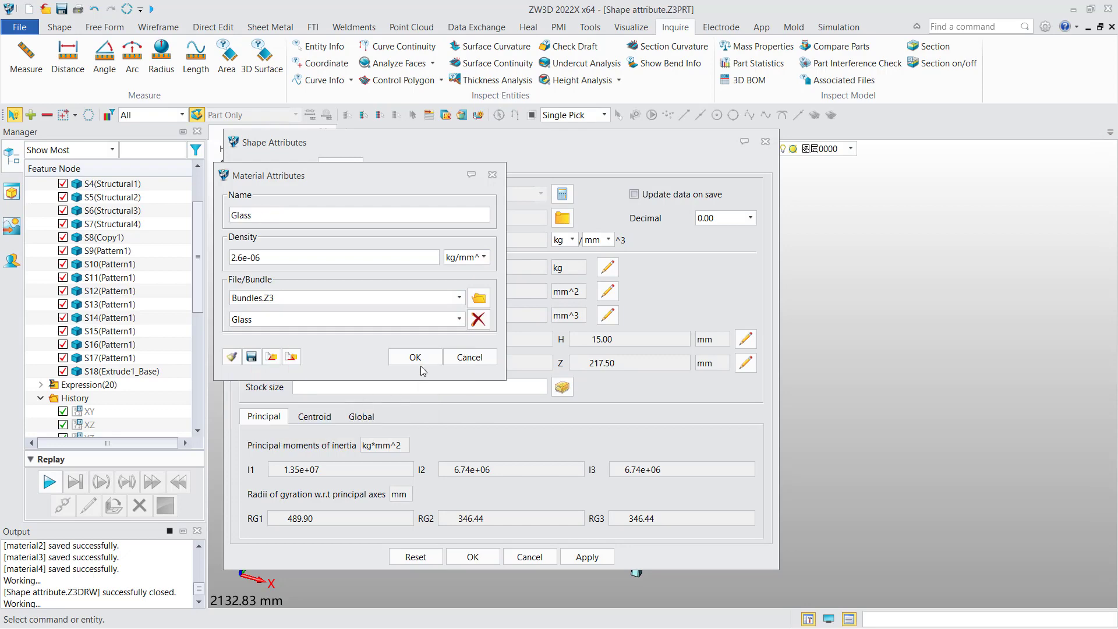
click(415, 357)
click(483, 556)
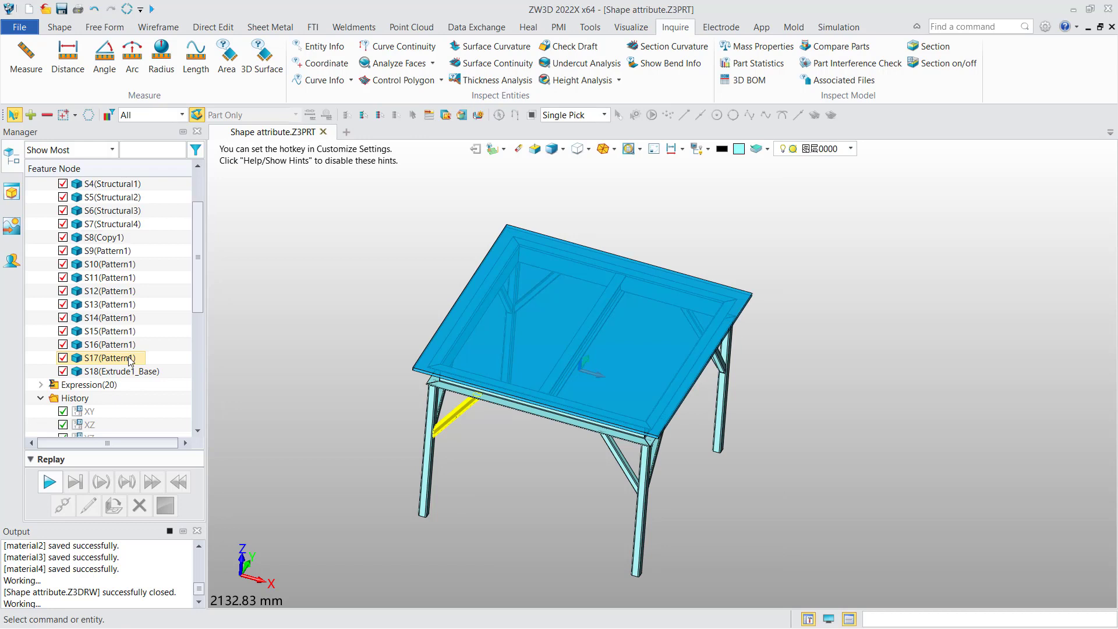
Step: Create a 2D sheet from the A3_H(ISO) - ZWSOFT template and place an isometric view of the table
right_click(285, 319)
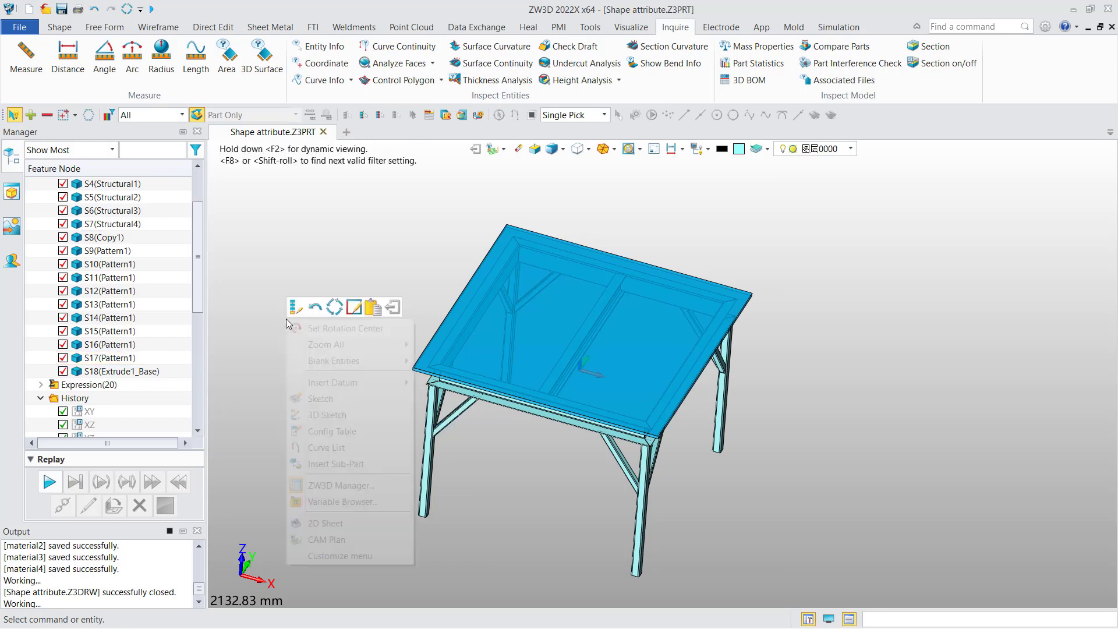
click(346, 523)
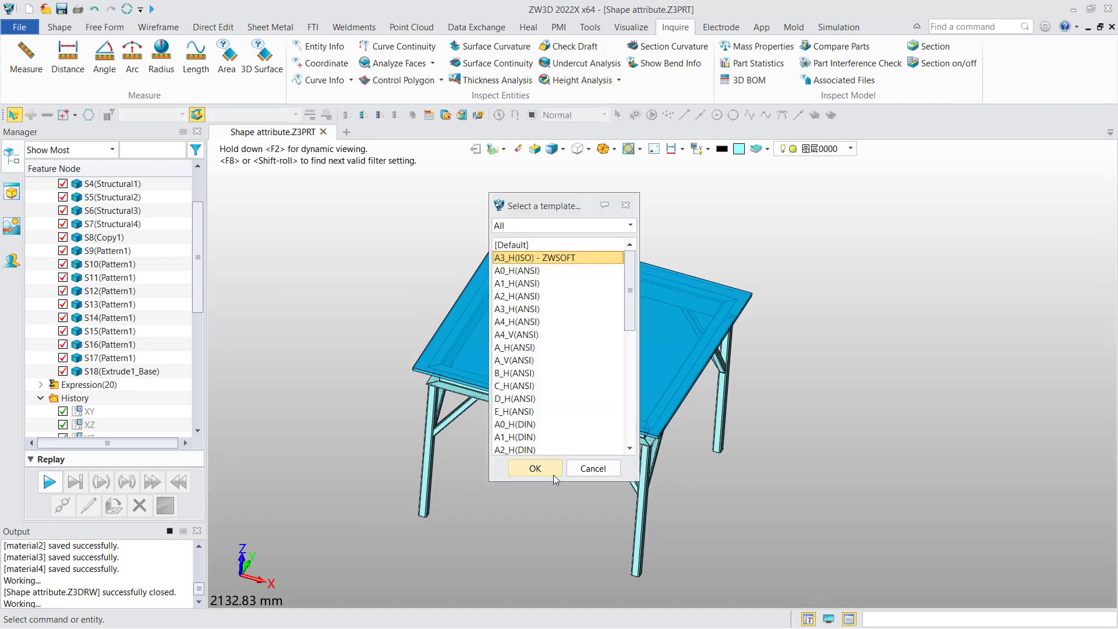
click(518, 468)
click(479, 326)
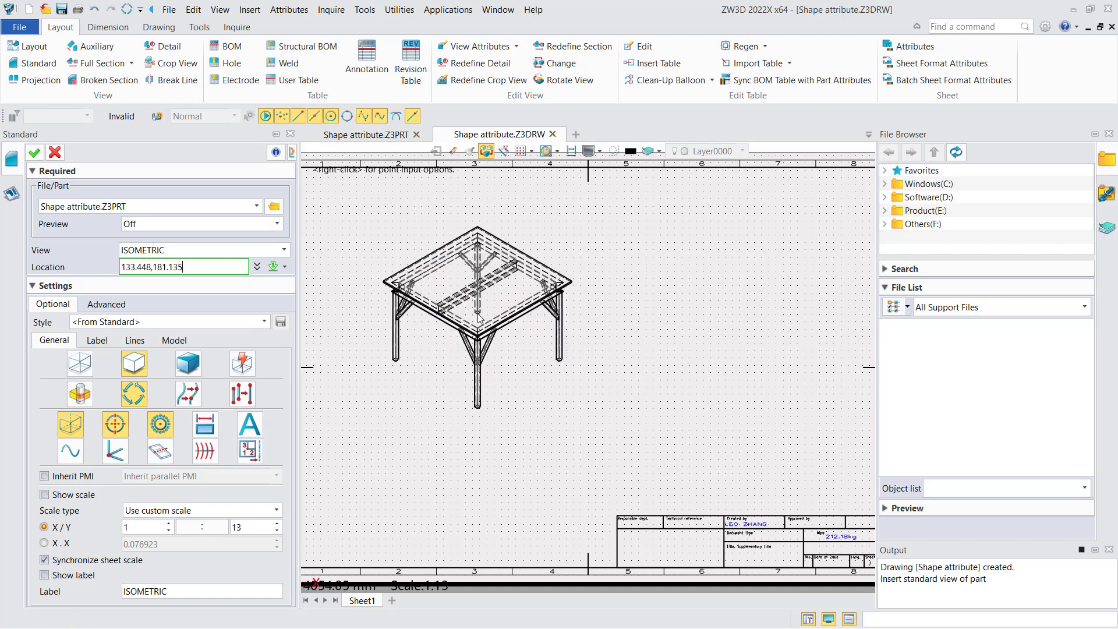
click(40, 154)
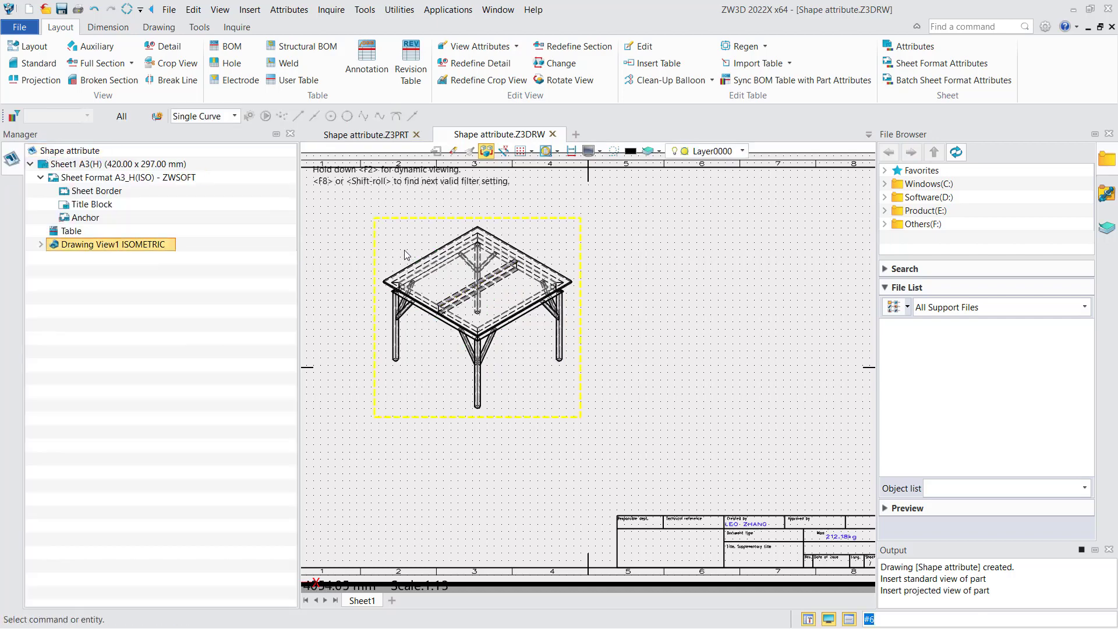
Step: Insert a BOM table for the isometric view with Show shape enabled and place it beside the view
click(228, 46)
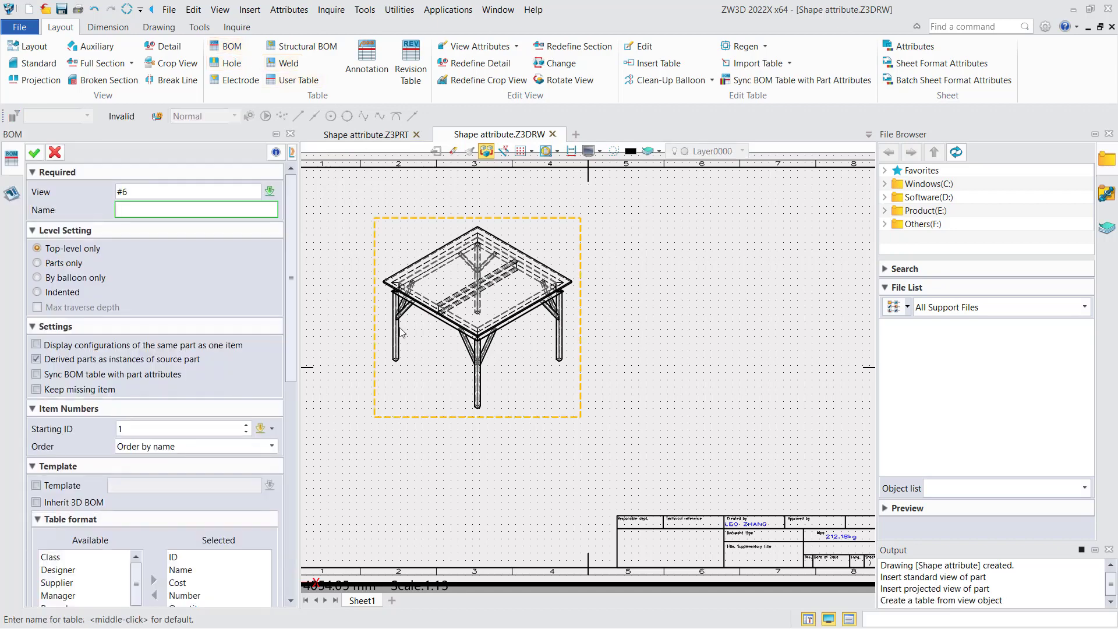
scroll(294, 265, down, 3)
scroll(297, 330, down, 13)
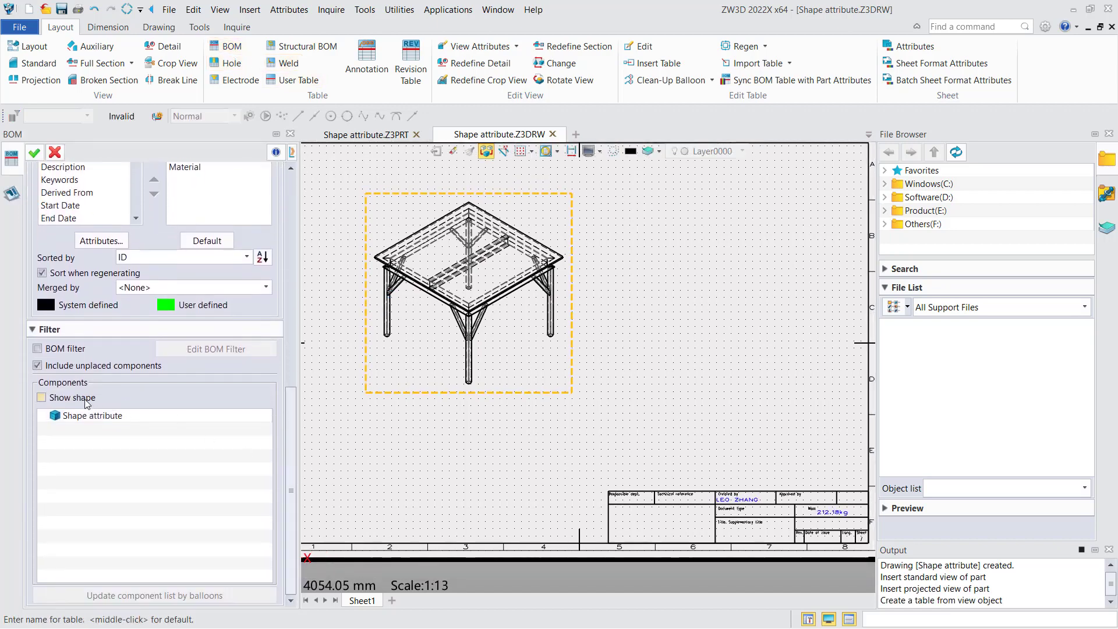
click(92, 402)
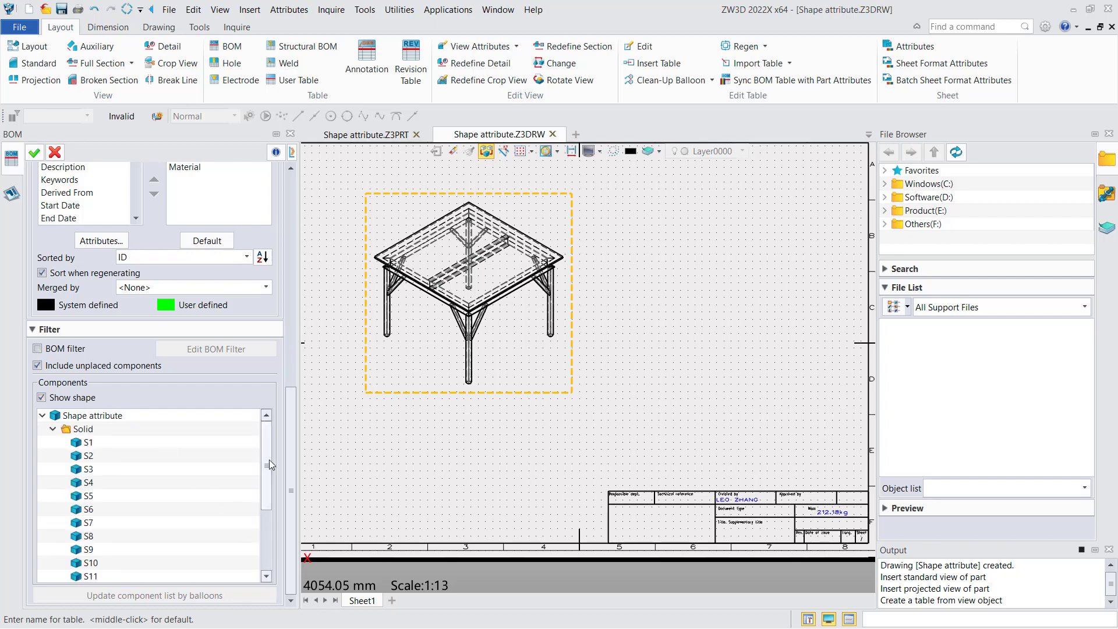
scroll(274, 478, down, 2)
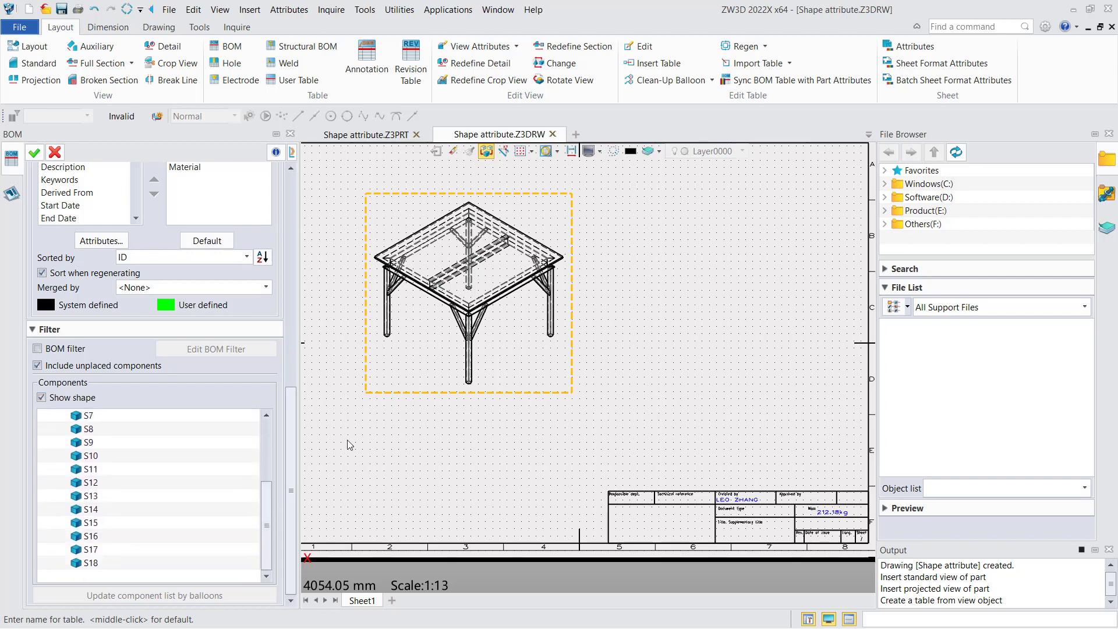
scroll(359, 444, down, 2)
click(35, 152)
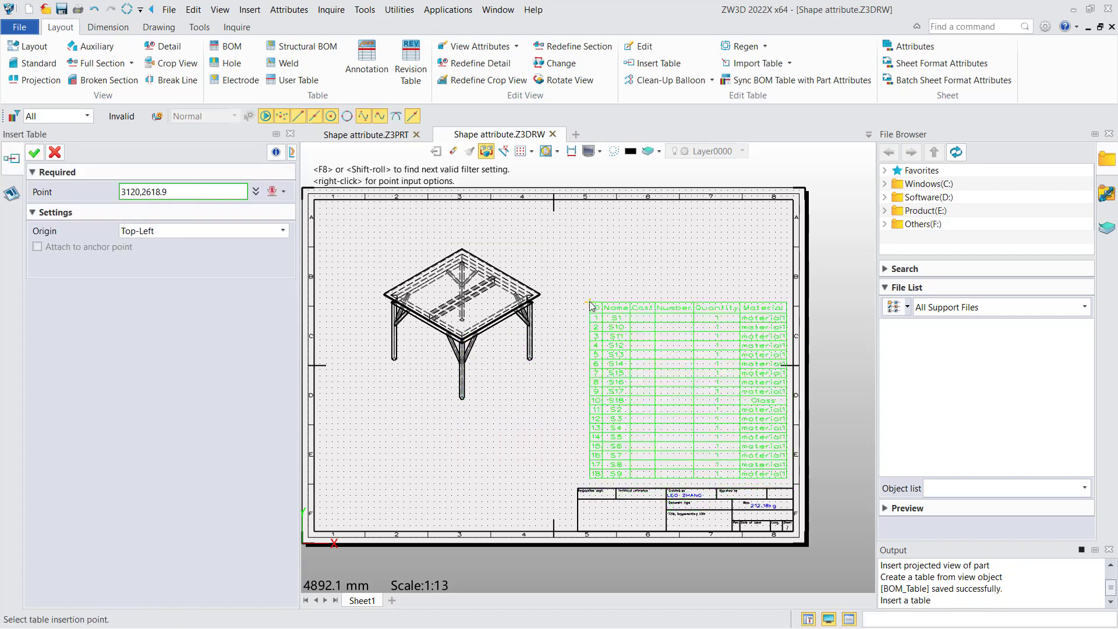
click(590, 303)
middle_click(590, 303)
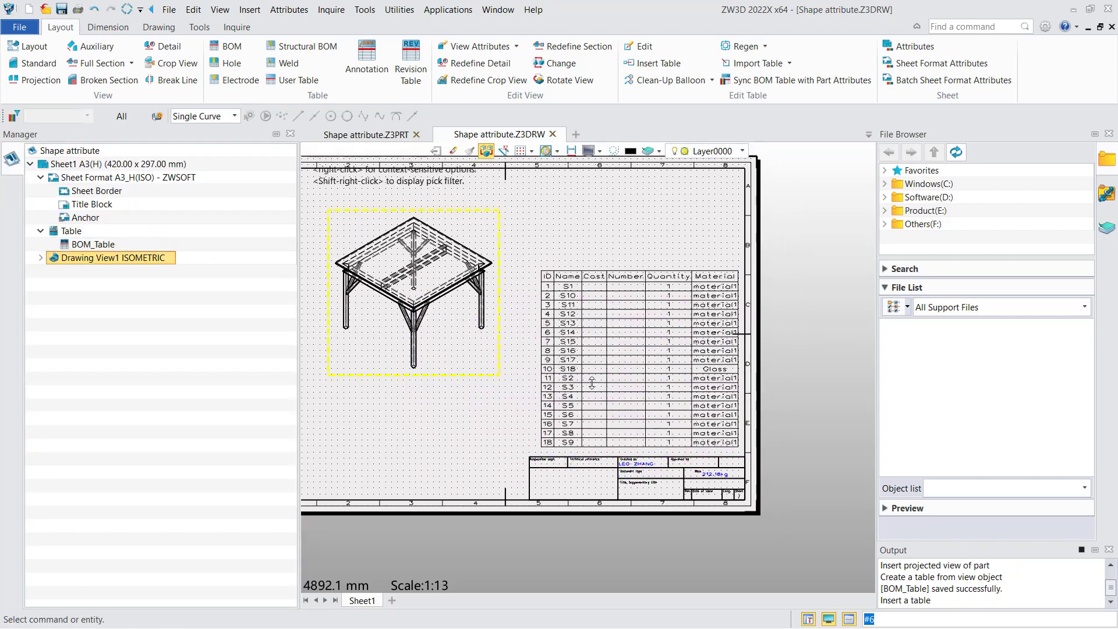
Step: Examine the BOM table's Material column for each solid
scroll(661, 400, up, 2)
middle_drag(662, 400, 607, 387)
scroll(611, 381, up, 1)
click(611, 381)
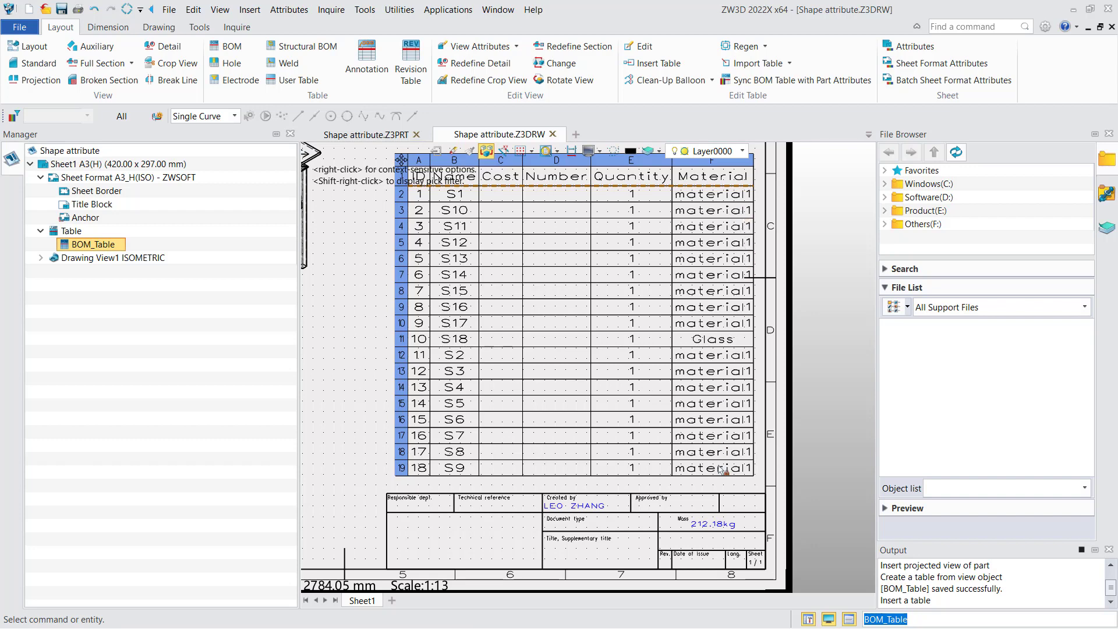
scroll(719, 466, down, 4)
middle_drag(534, 403, 596, 395)
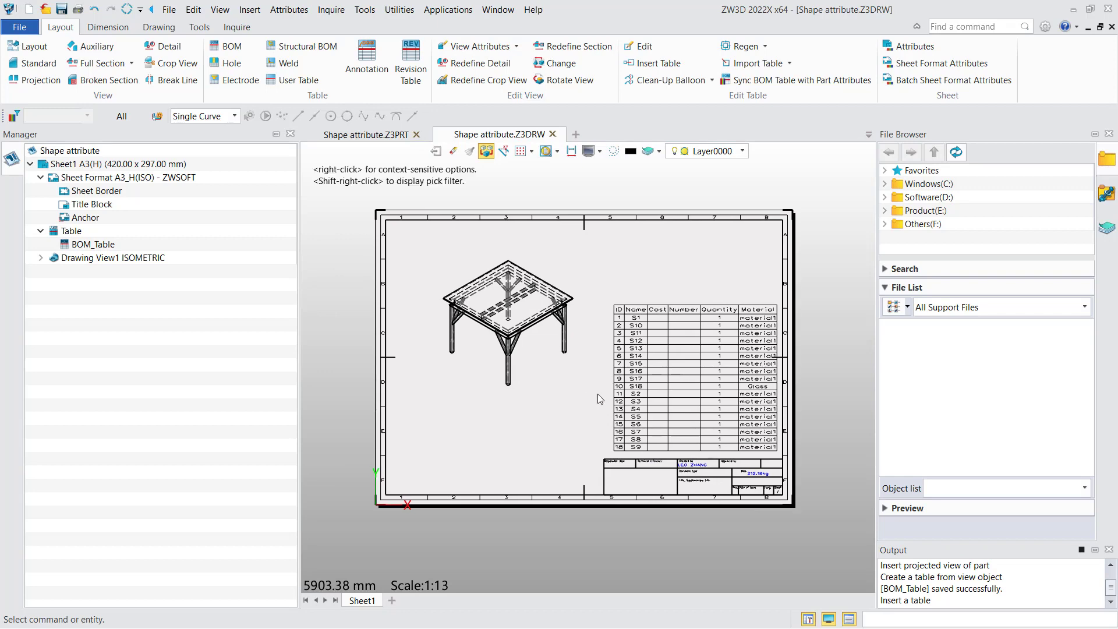